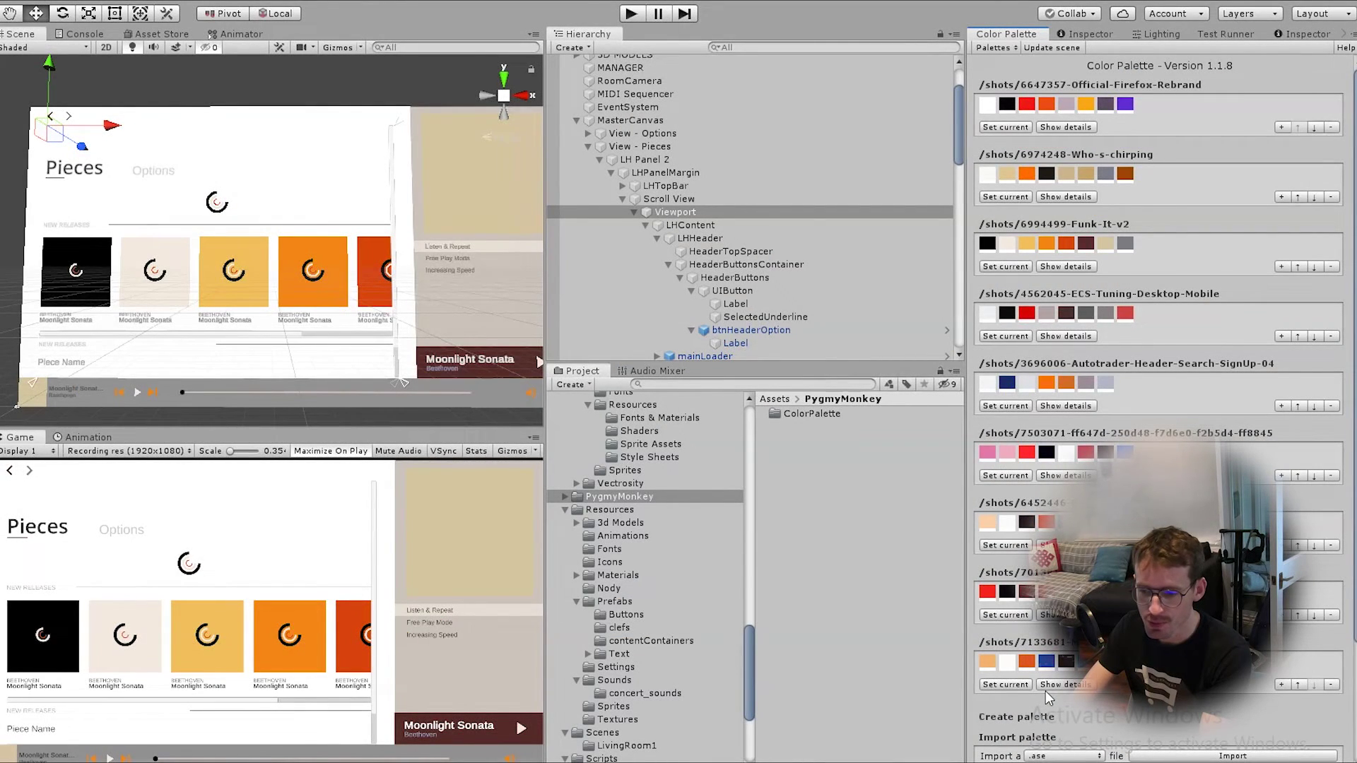
Step: Make the /shots/7133681 Mobile App palette current to recolour the piece tiles
left_click(1014, 691)
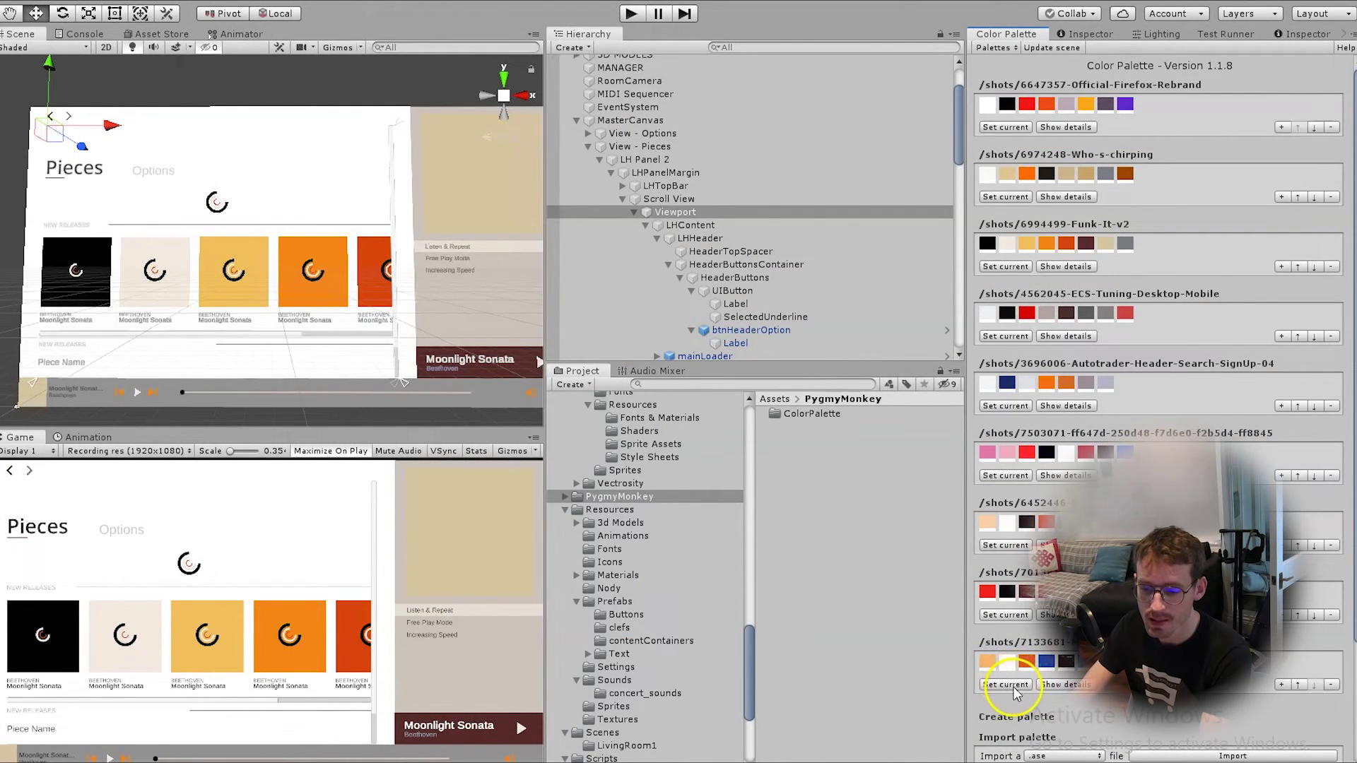
left_click(1006, 689)
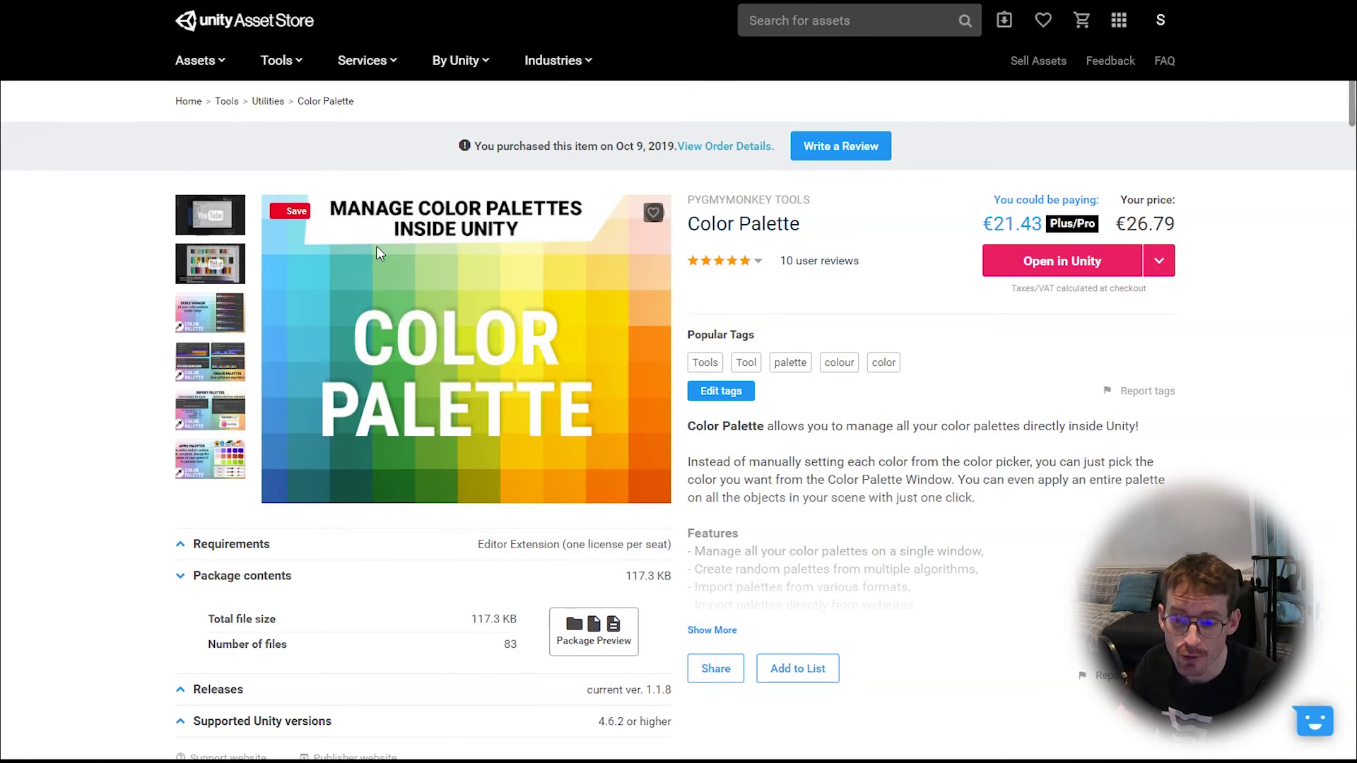
left_click(377, 247)
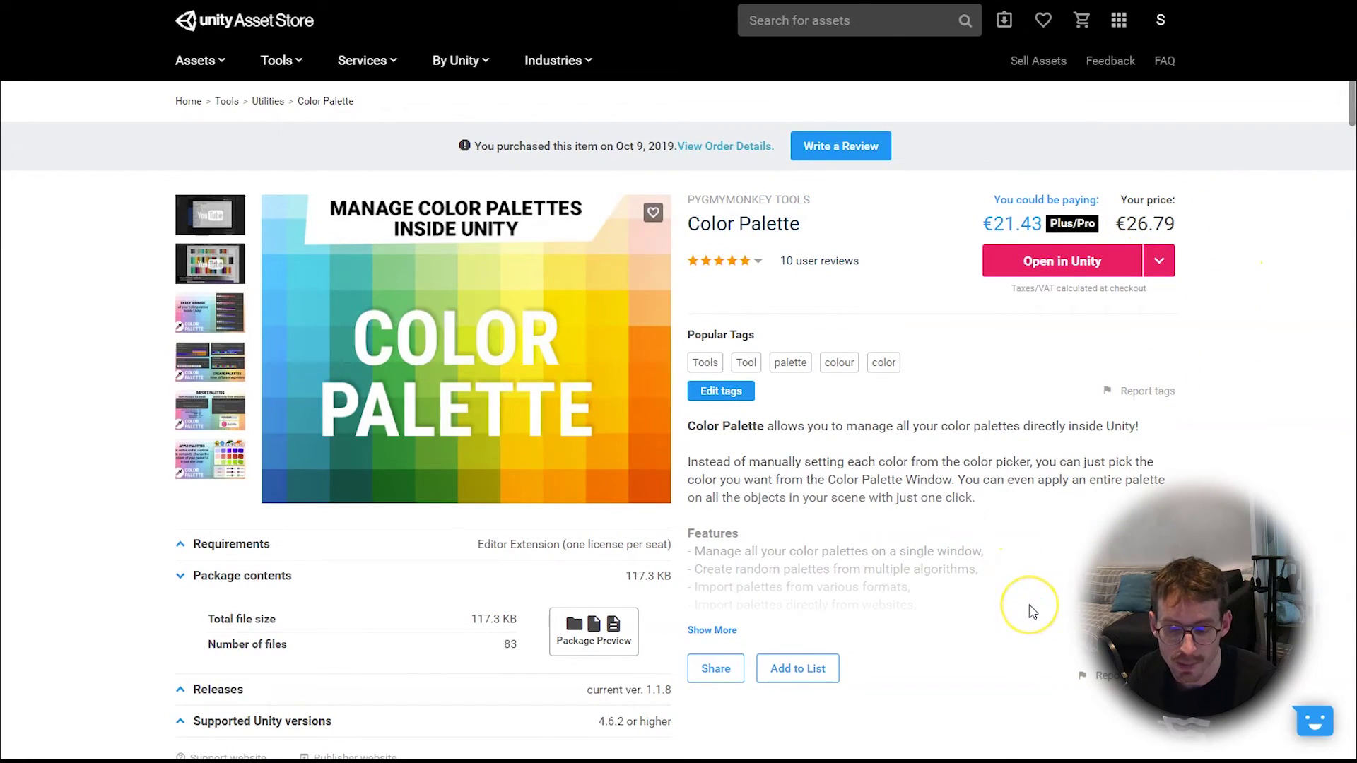
scroll(1033, 612, "down", 4)
scroll(978, 455, "down", 4)
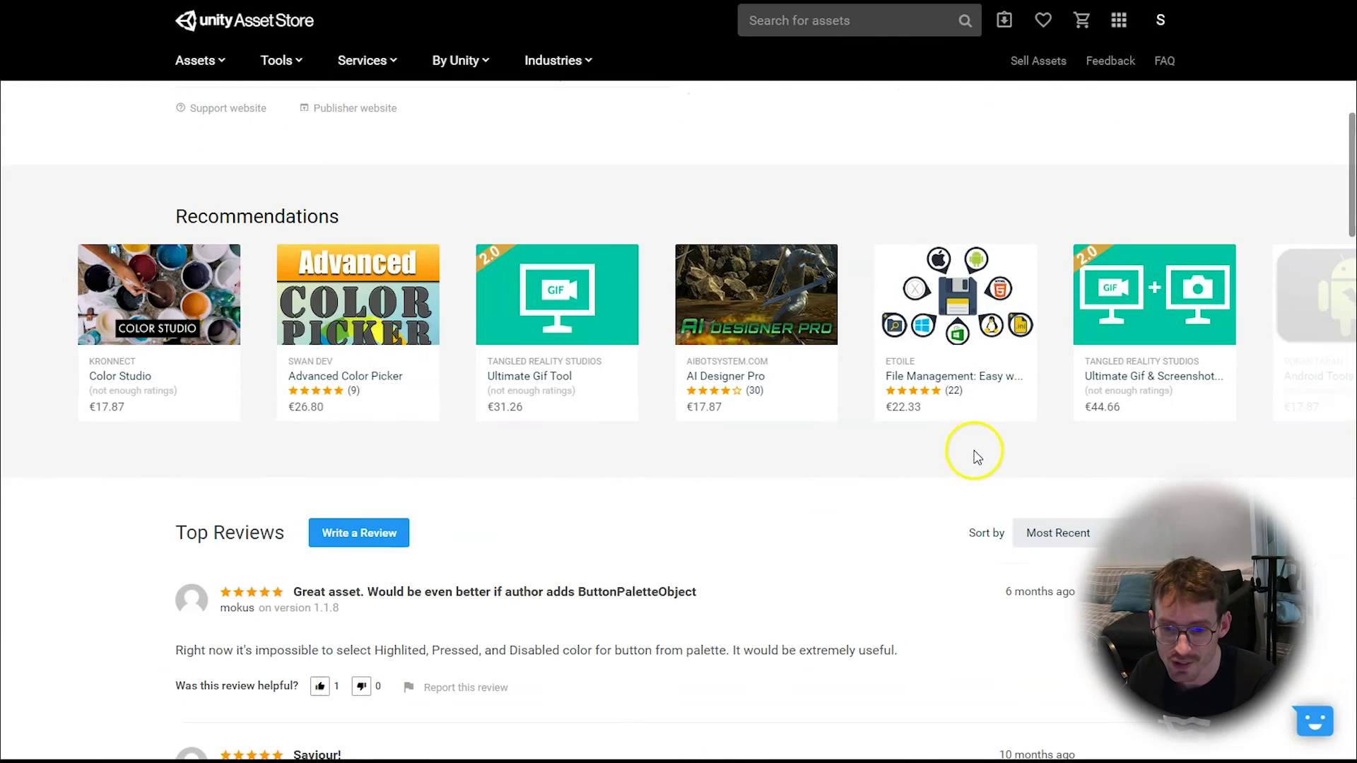
scroll(978, 454, "up", 8)
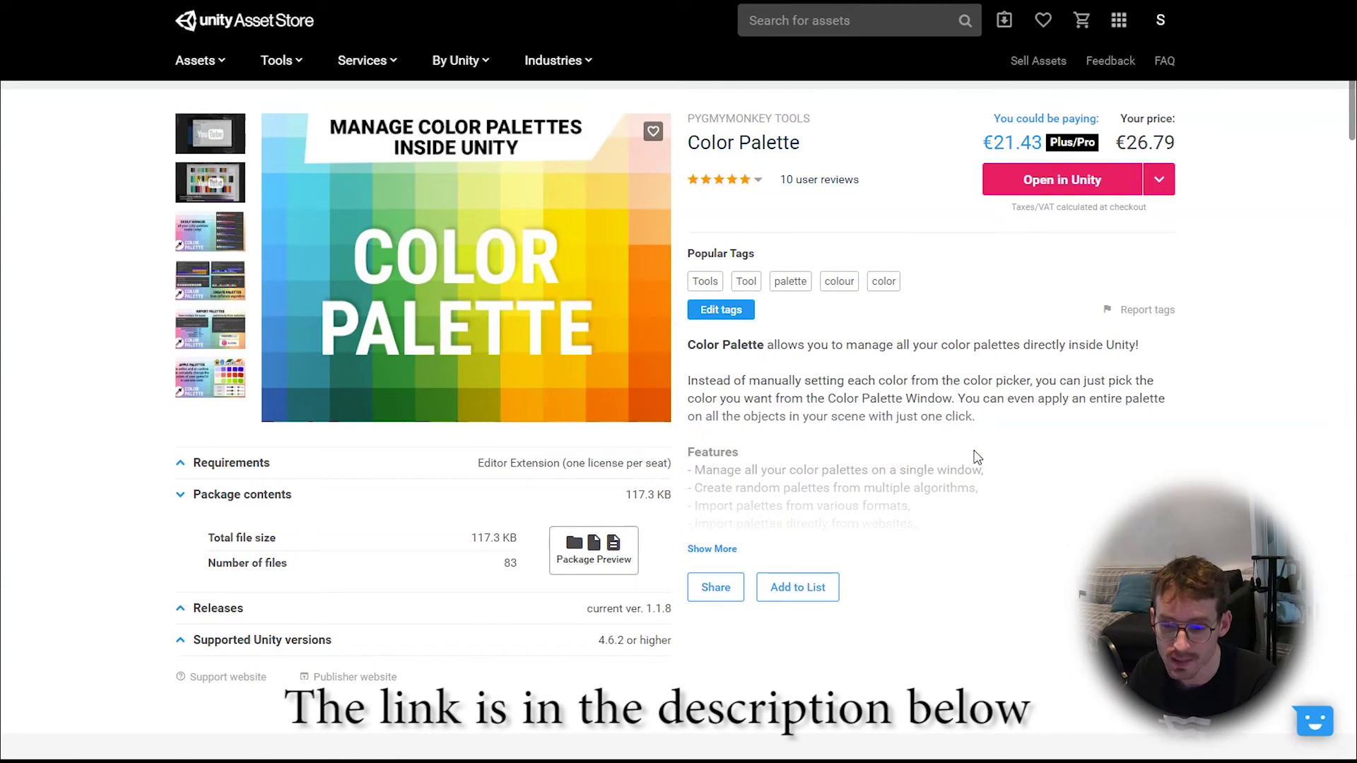
scroll(976, 456, "up", 1)
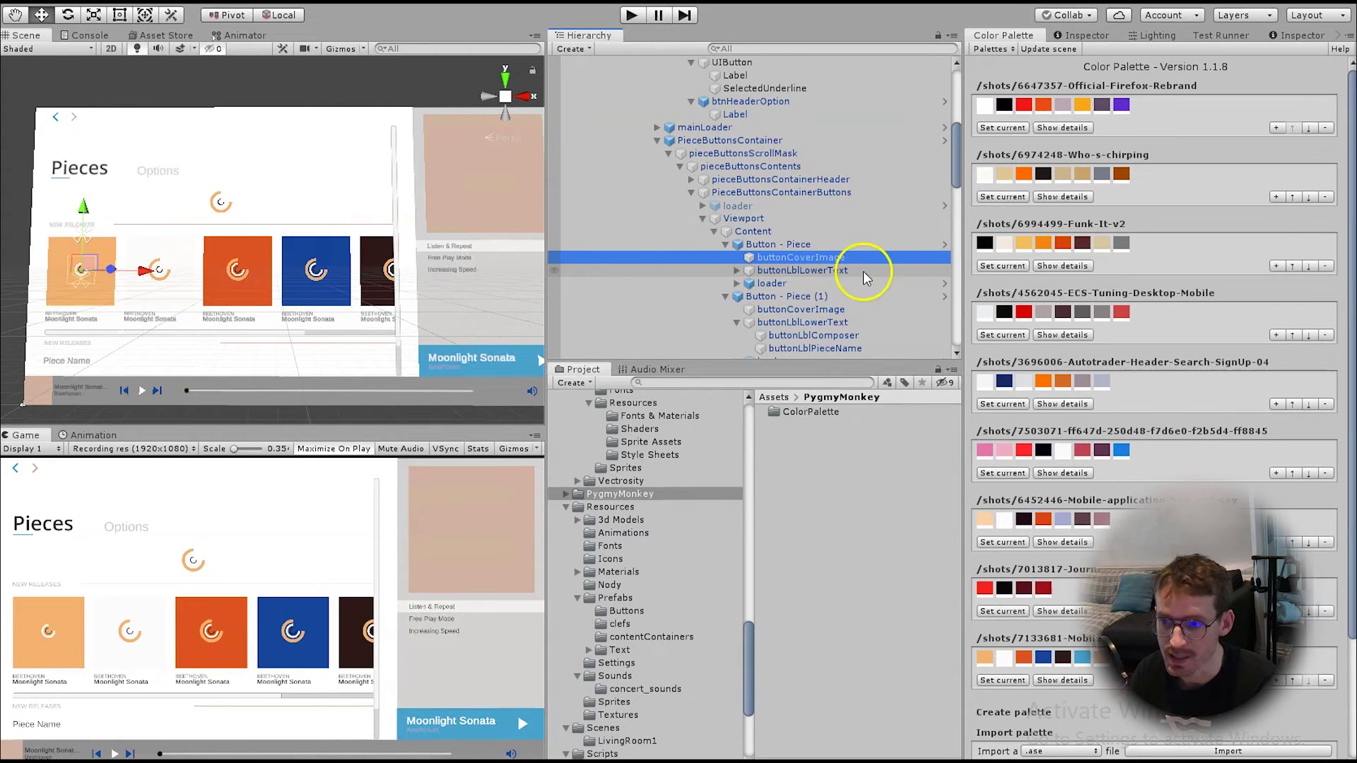
Step: Apply the 3696006 Autotrader palette, then inspect buttonCoverImage's Color Palette Object component
left_click(1032, 65)
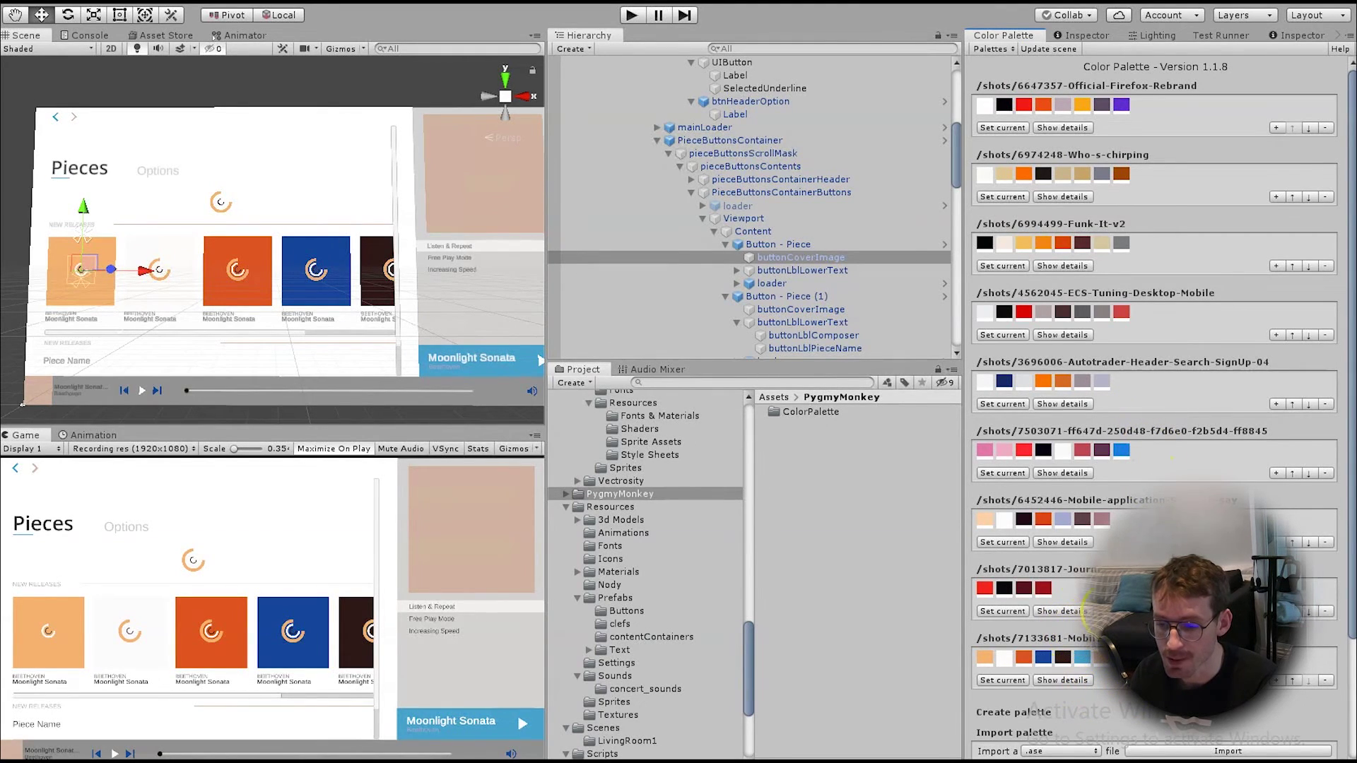
left_click(1002, 403)
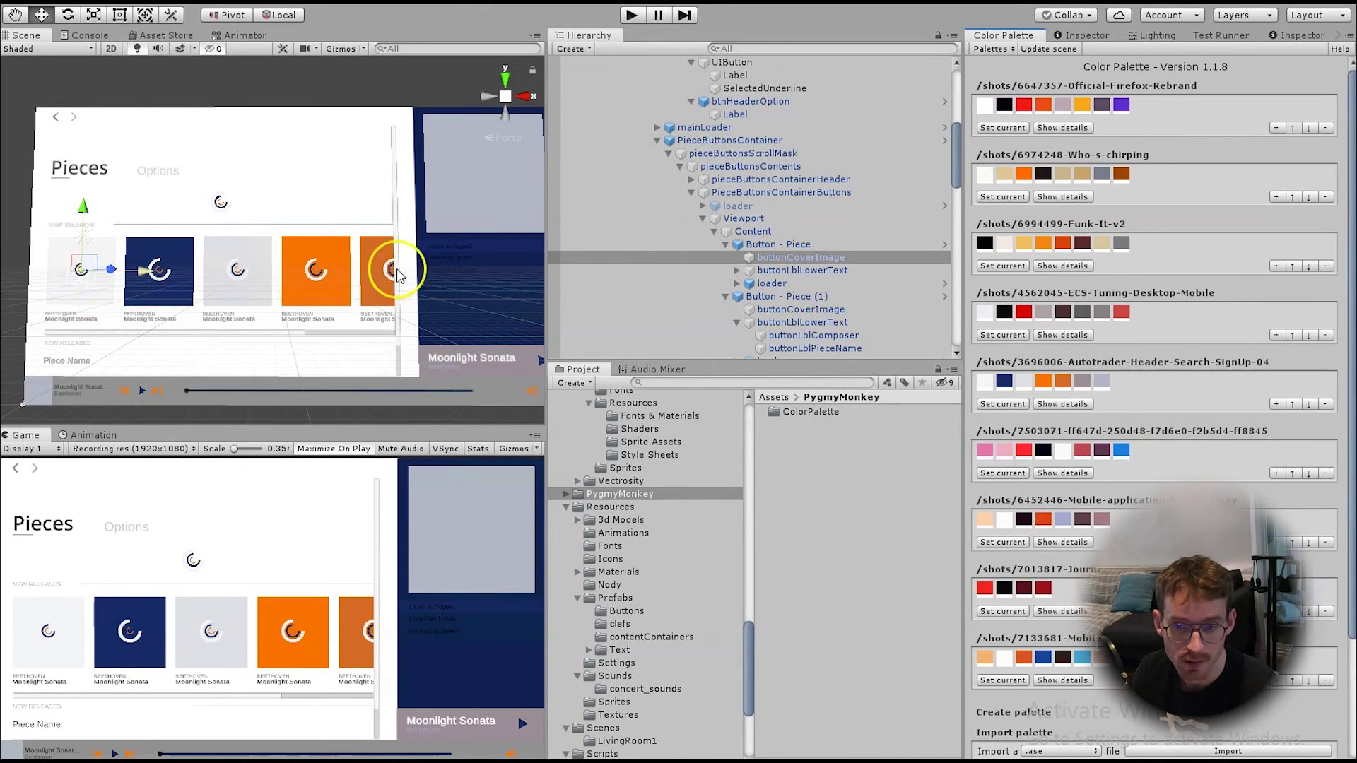
left_click(797, 257)
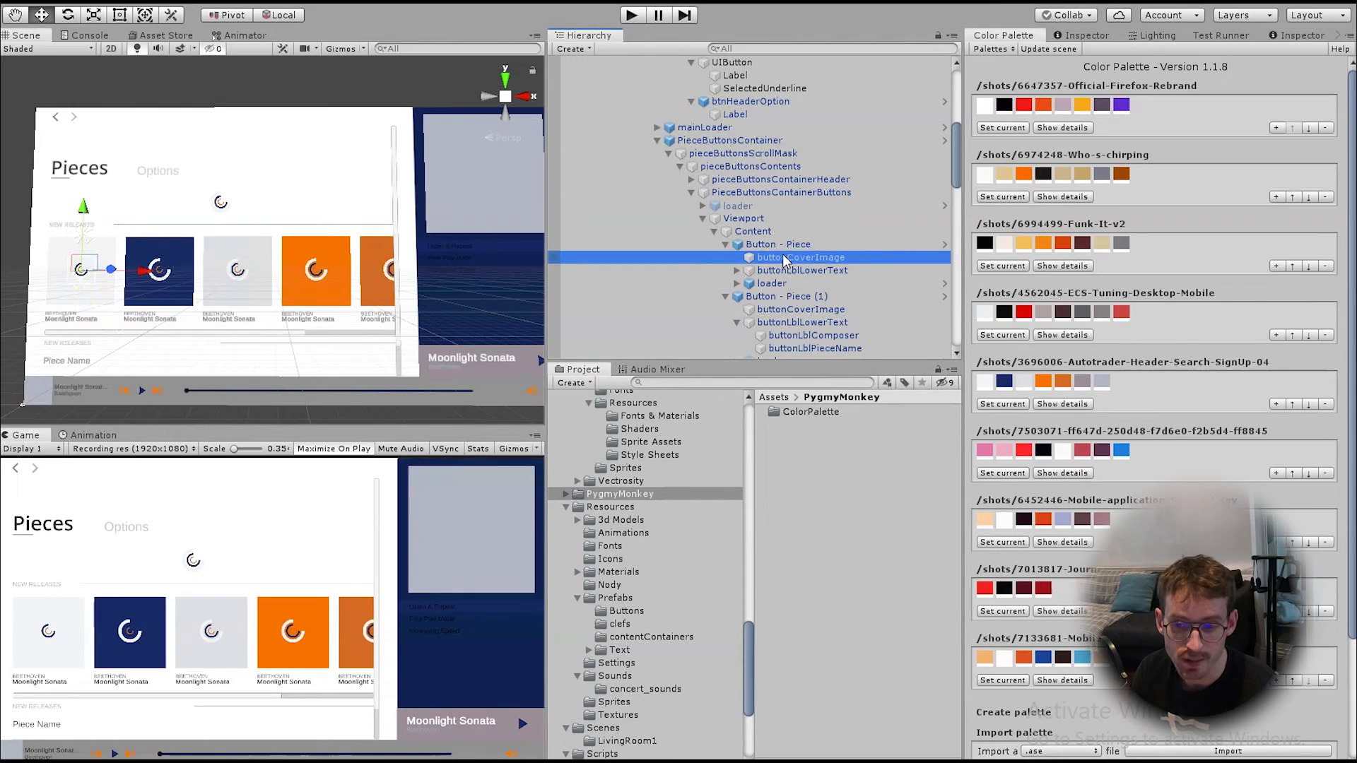
left_click(1079, 35)
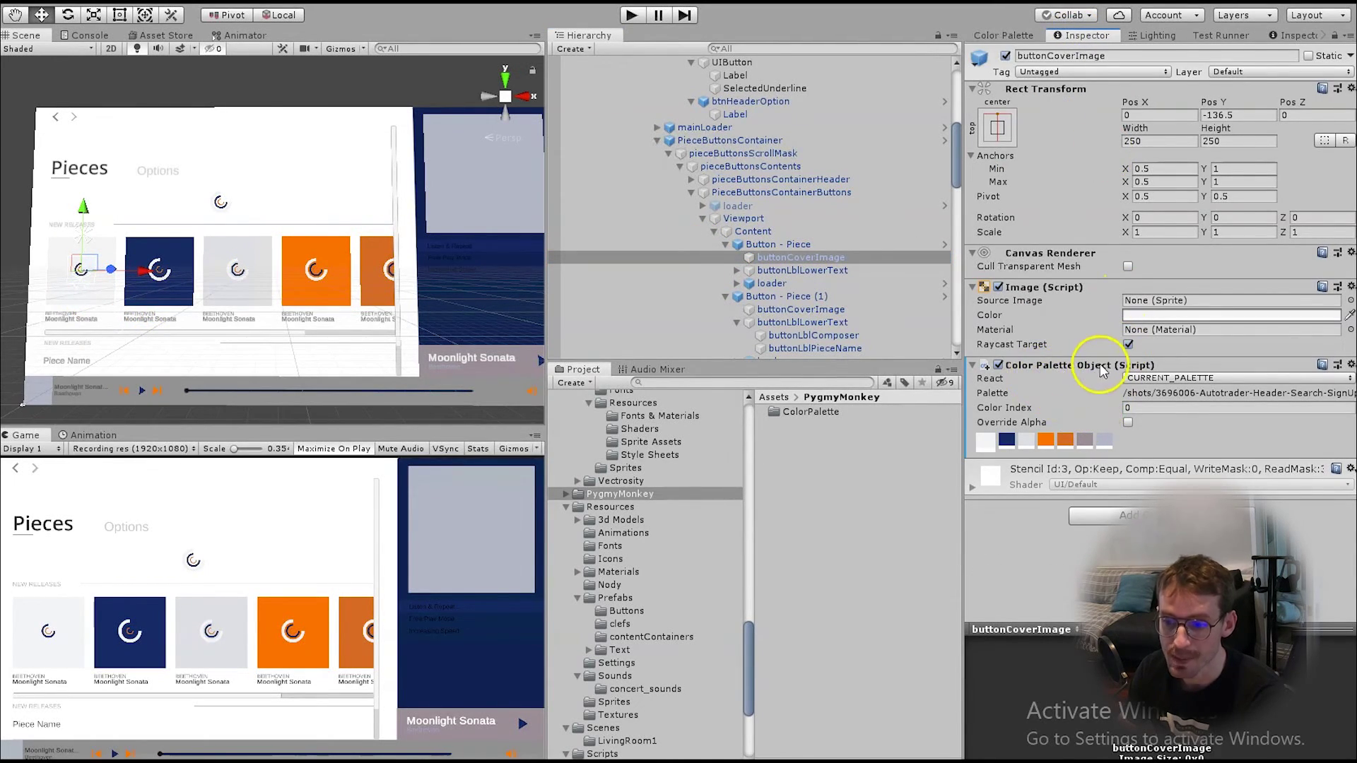
left_click(1111, 514)
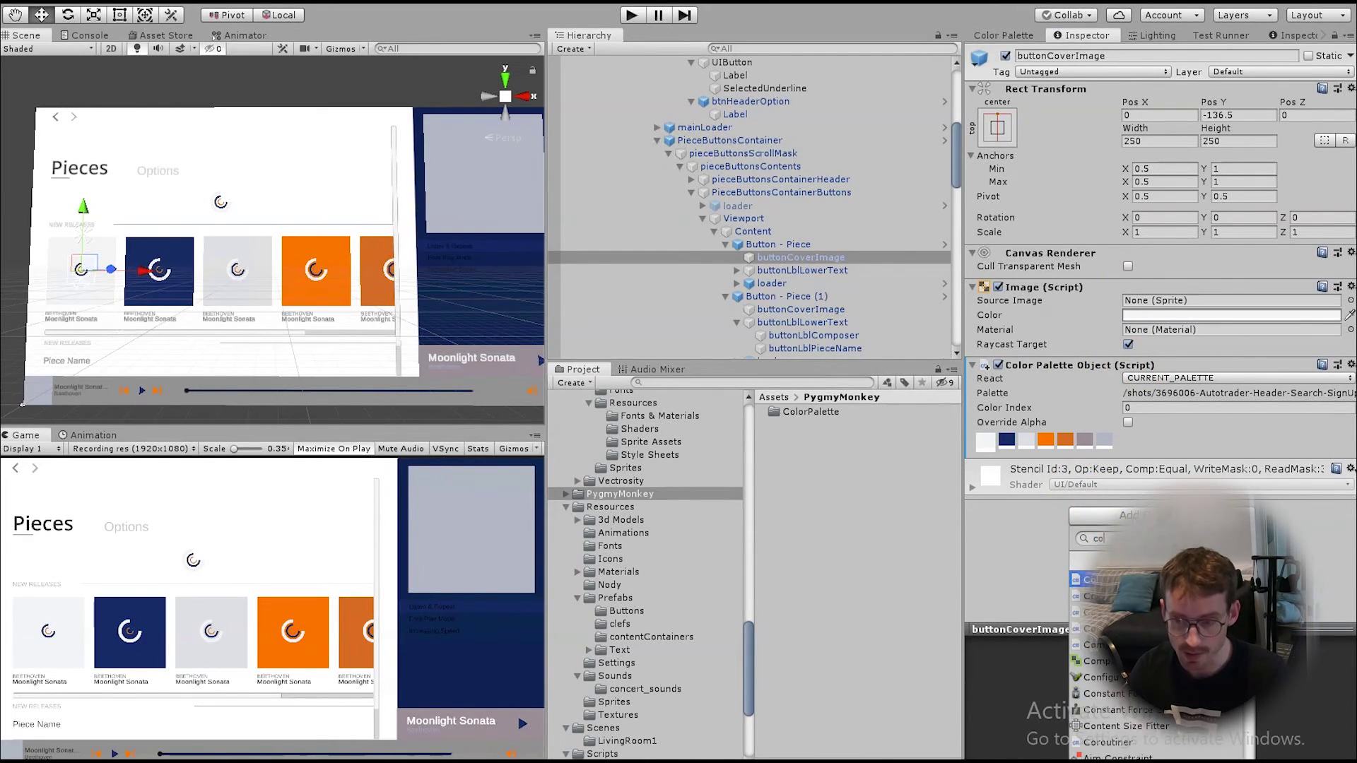
type("lor")
key("Down")
key("Down")
key("Down")
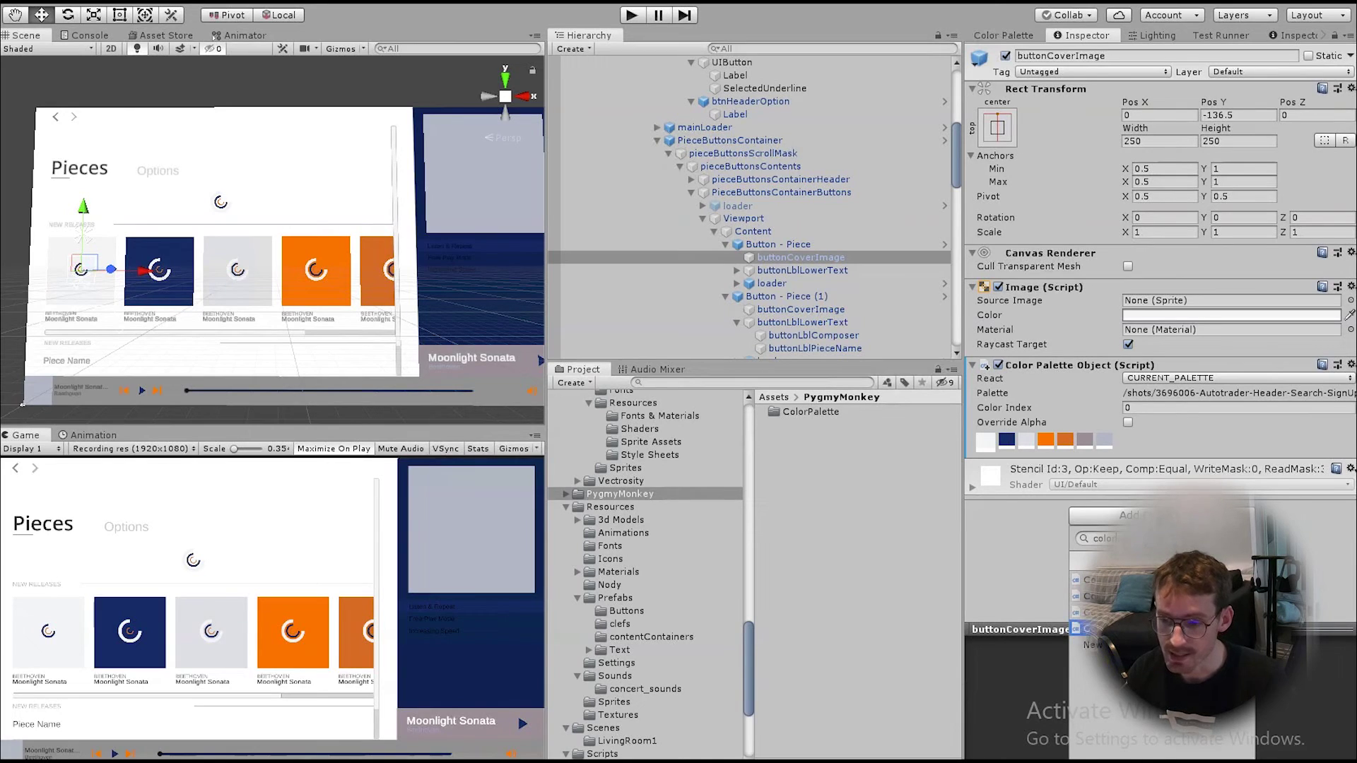
key("Escape")
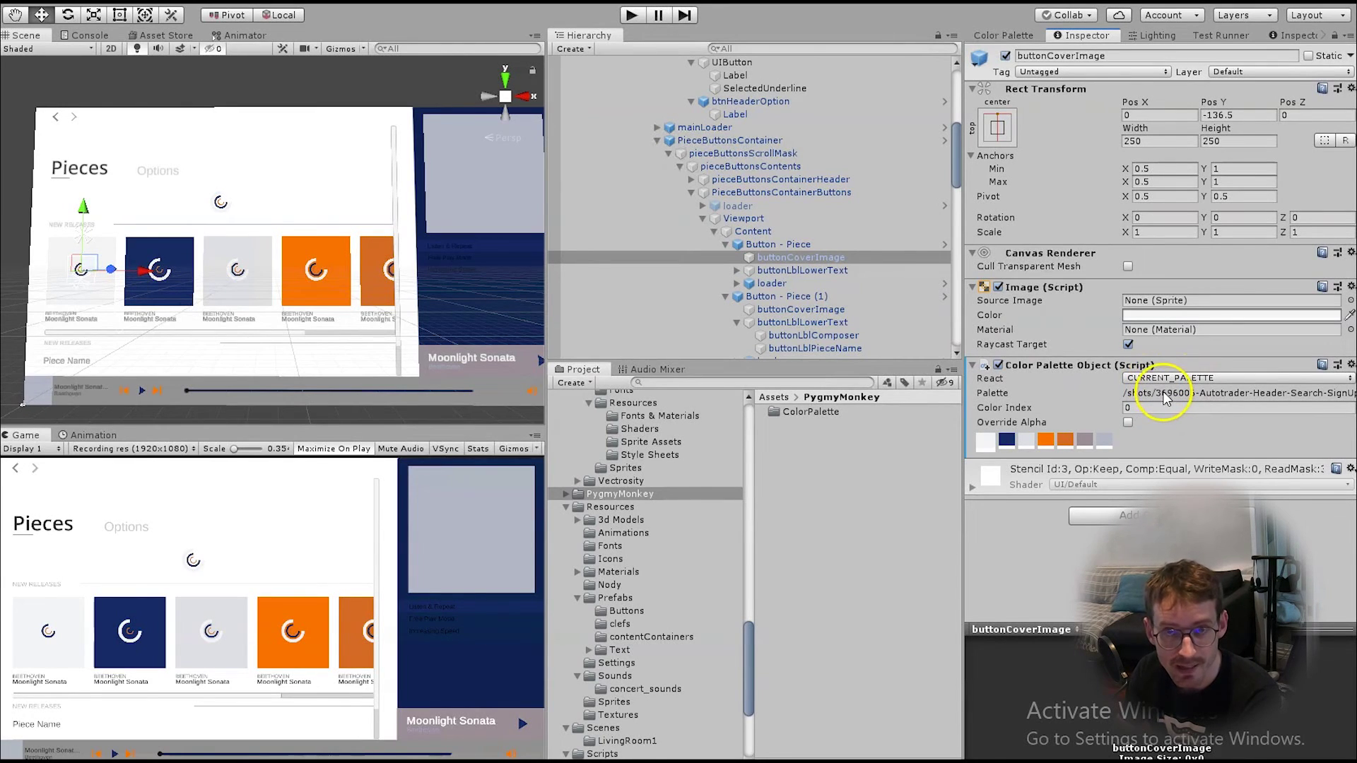
mouse_move(1082, 449)
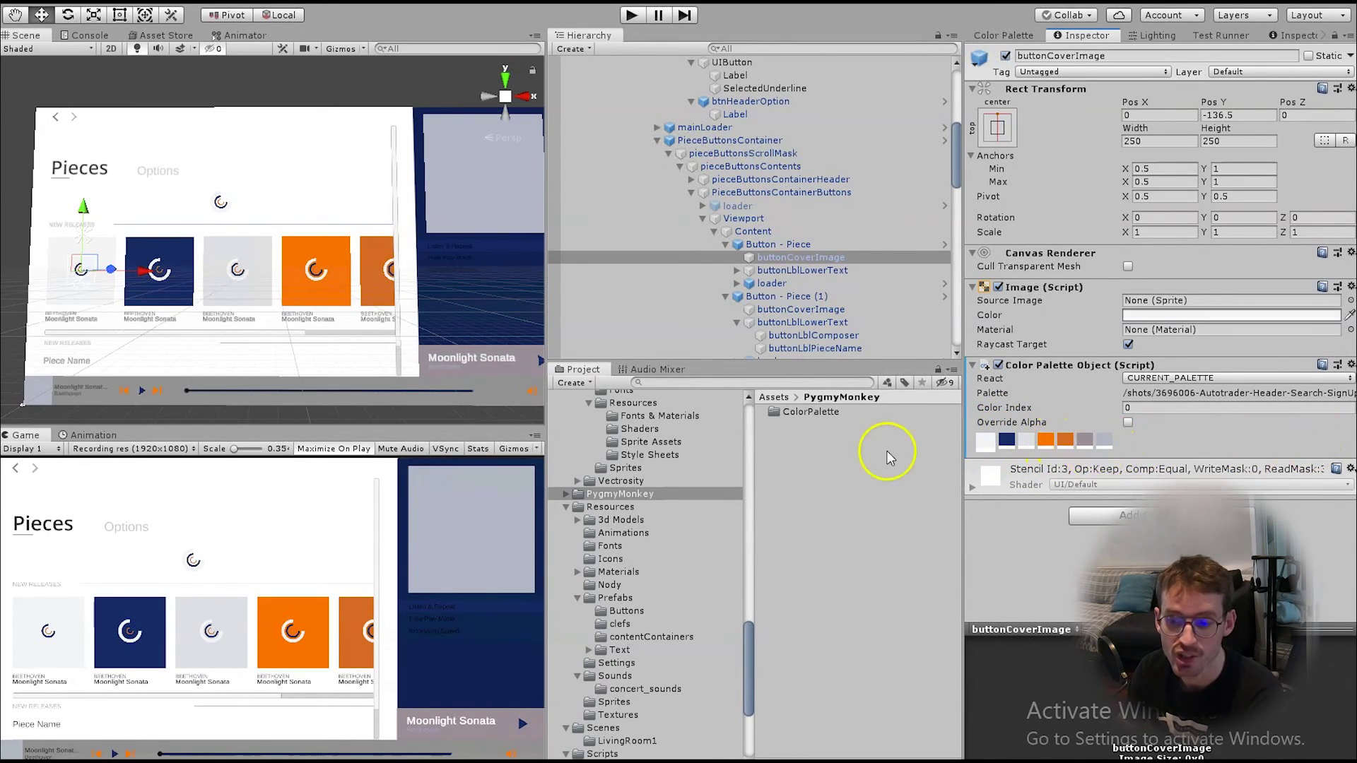
Step: Make the 6994499 Funk-It-v2 palette current from the Color Palette list and check its black value
left_click(1016, 36)
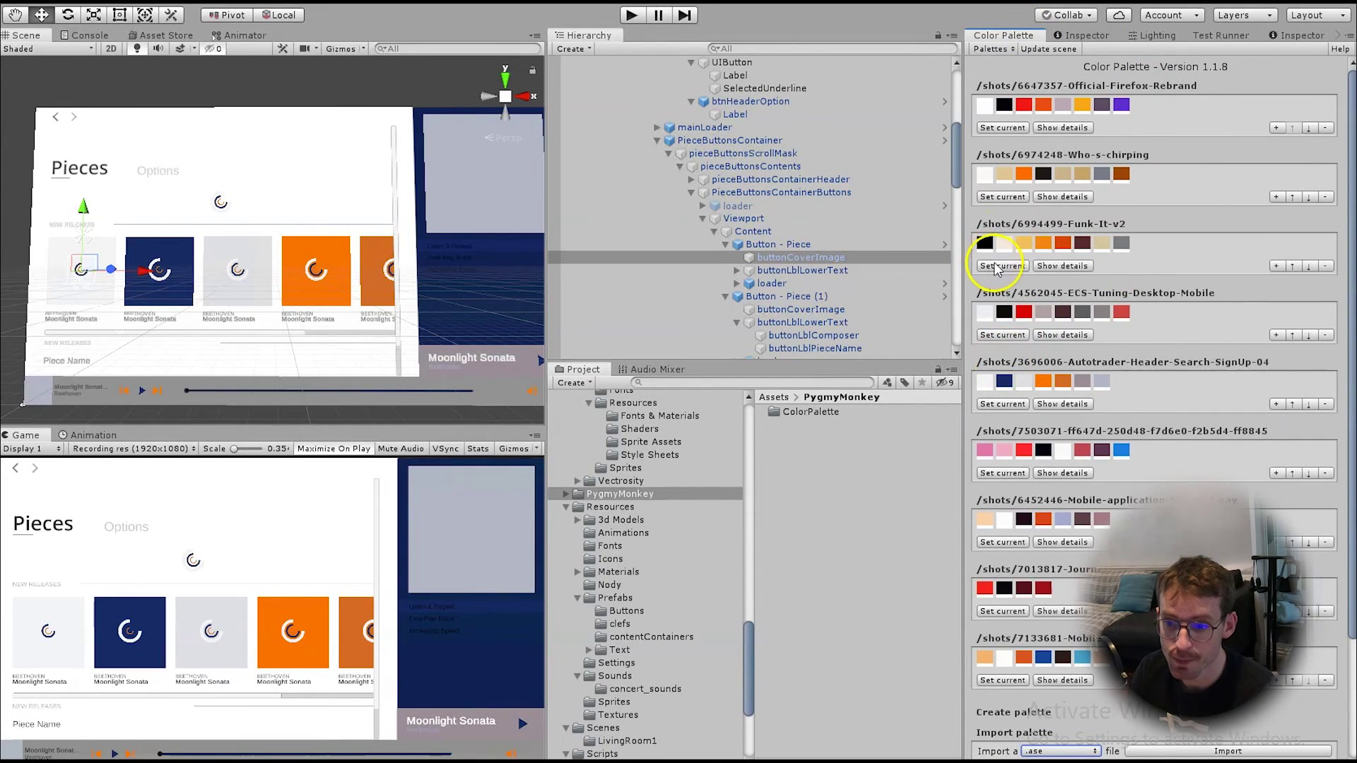
left_click(998, 266)
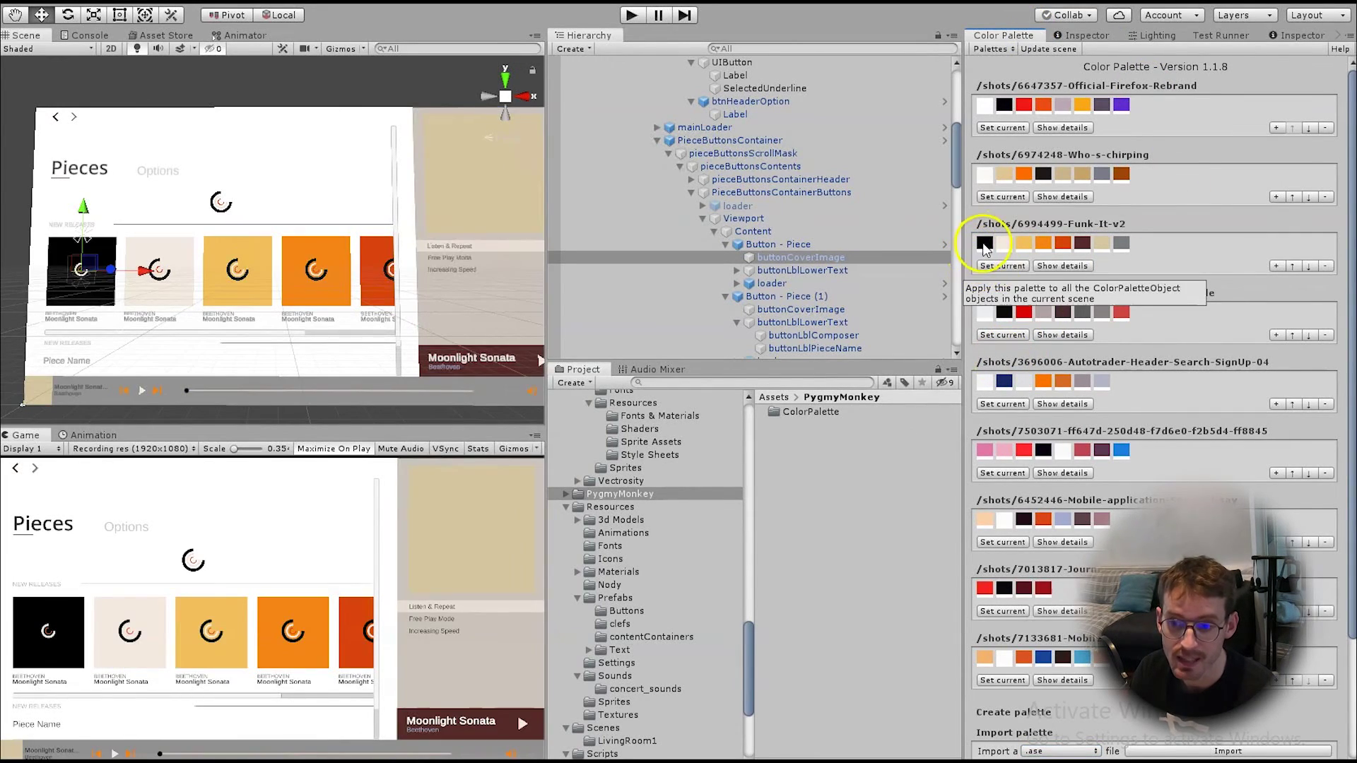
left_click(985, 244)
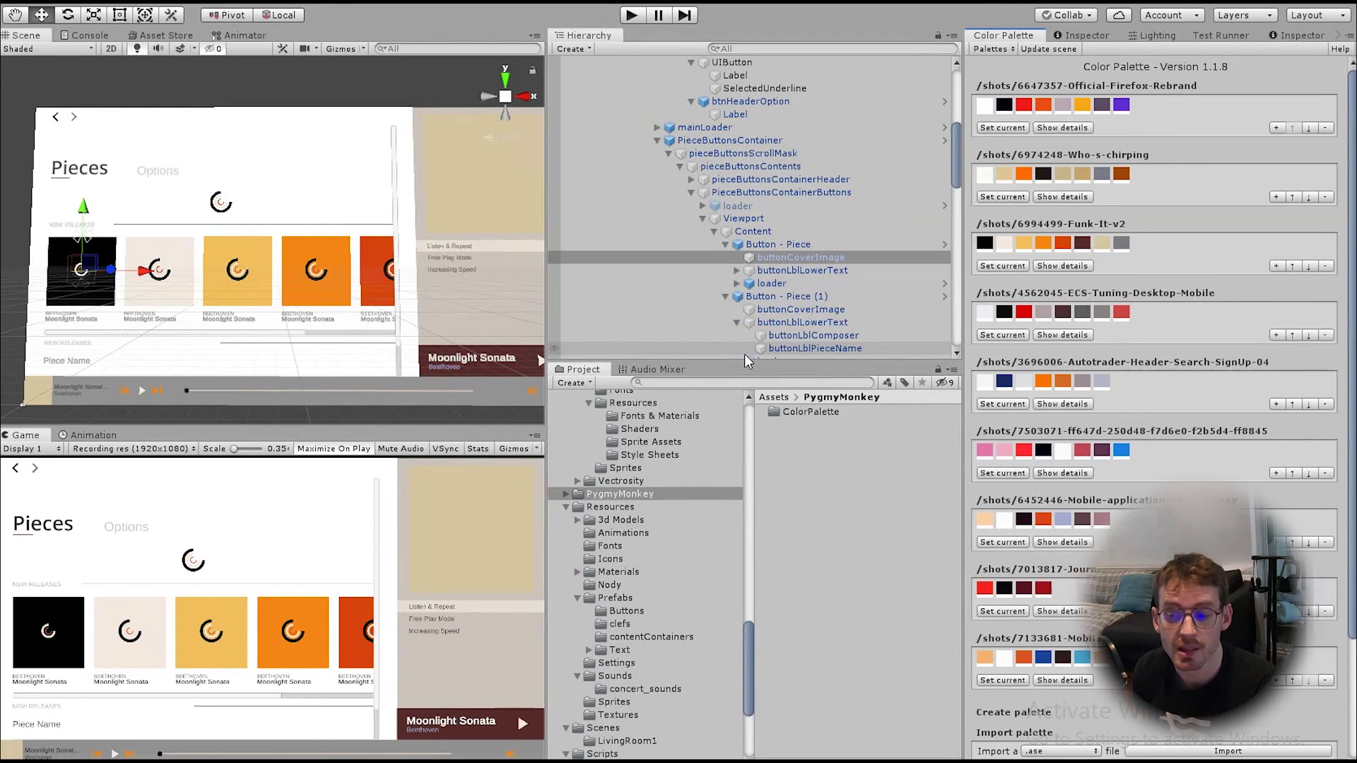
Step: Apply the 7013817 palette in Play mode, exit Play mode, and scroll to Import palette
key("ctrl+p")
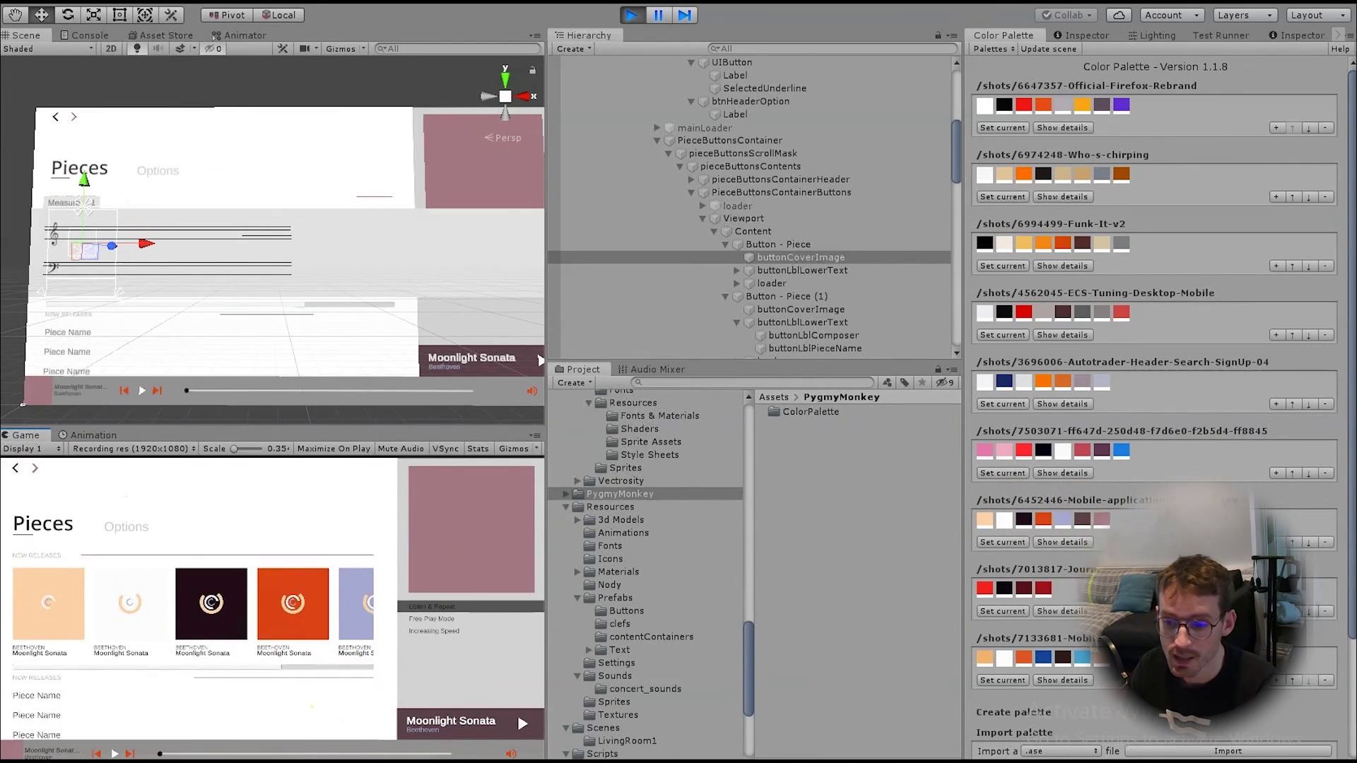
left_click(999, 611)
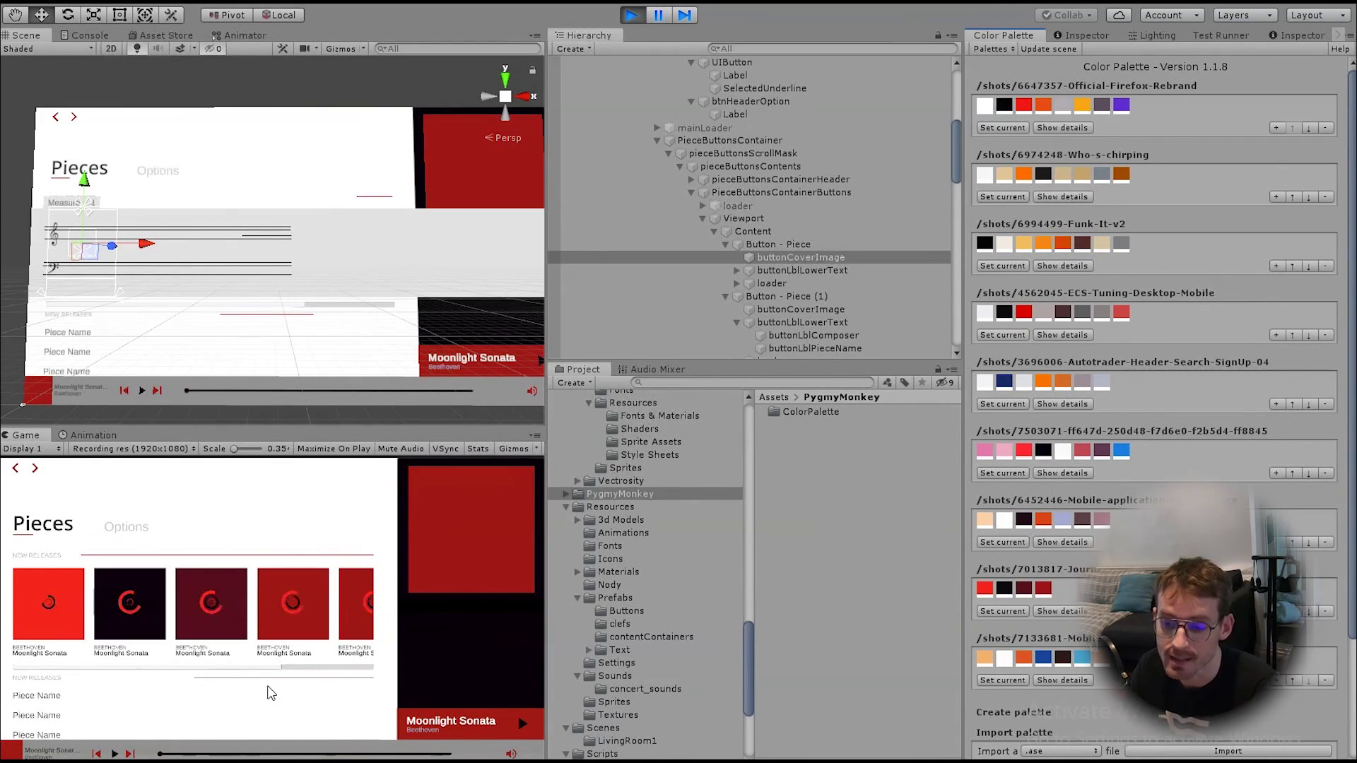
key("ctrl+p")
left_click(1276, 405)
scroll(1111, 544, "down", 5)
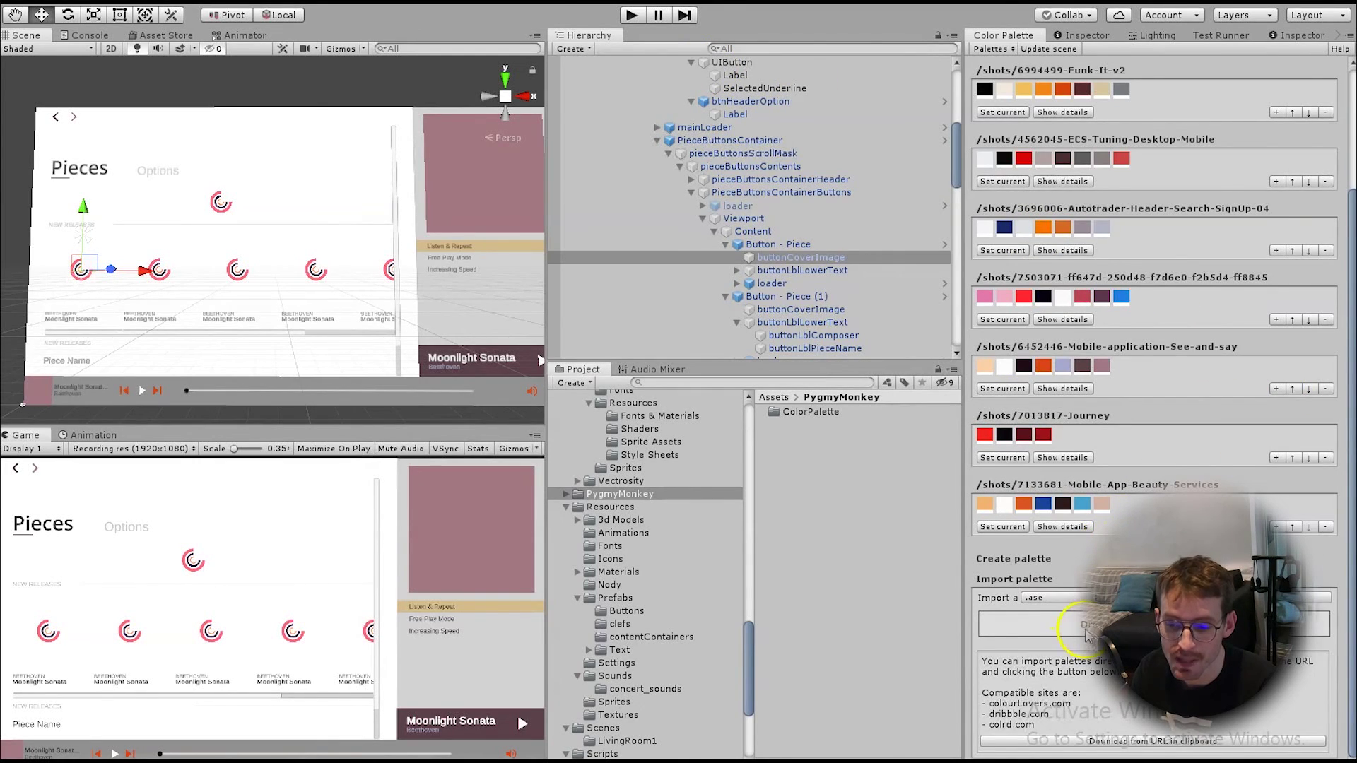
Step: Open the File Explorer App UI shot from Dribbble's #ui results and copy its URL
key("alt+Tab")
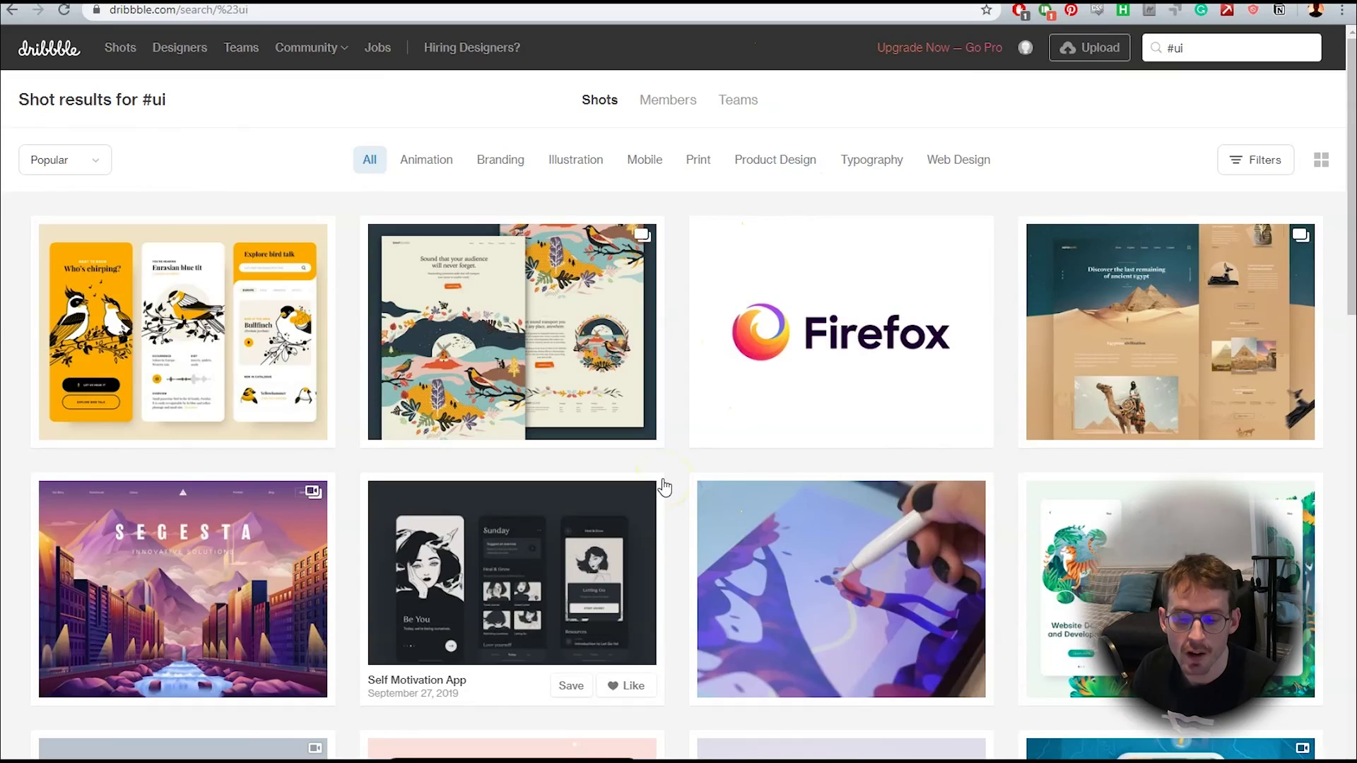
scroll(664, 487, "down", 3)
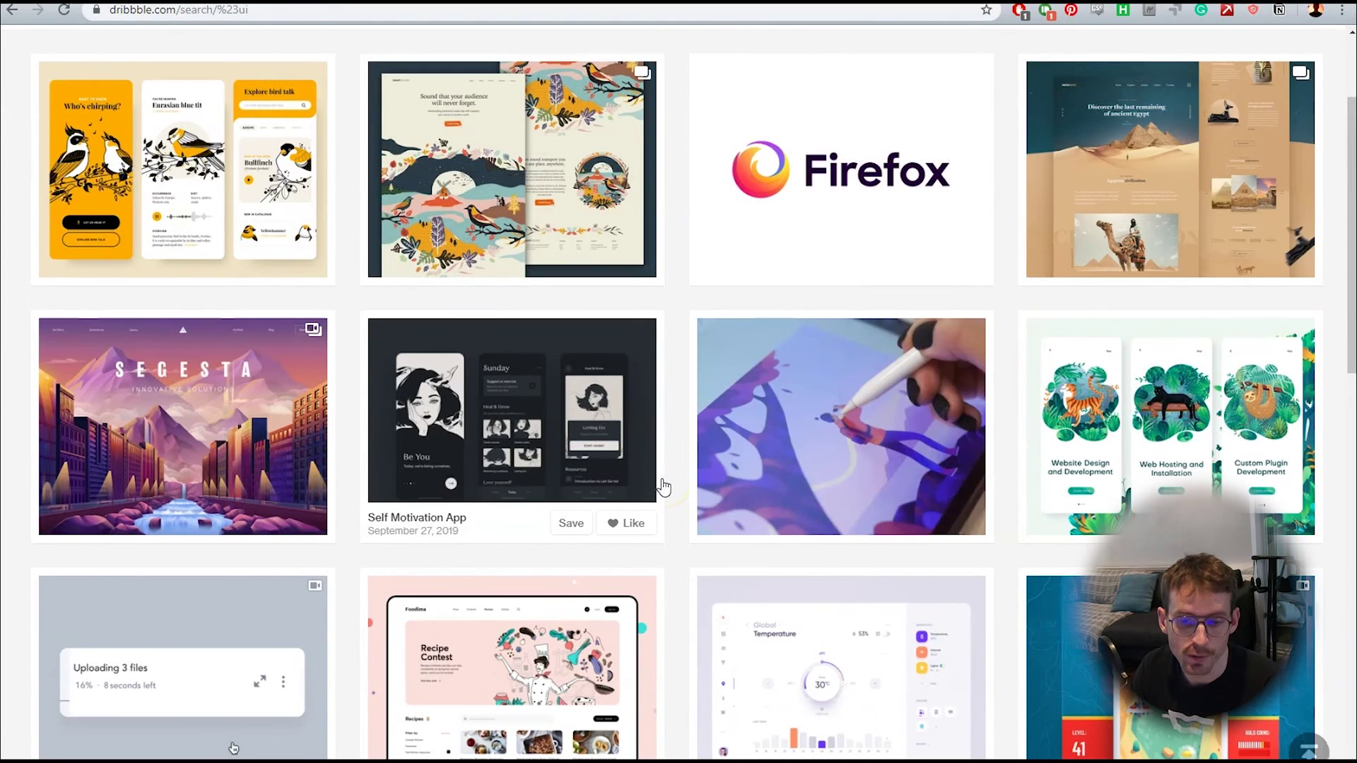
scroll(663, 487, "down", 5)
scroll(662, 487, "down", 6)
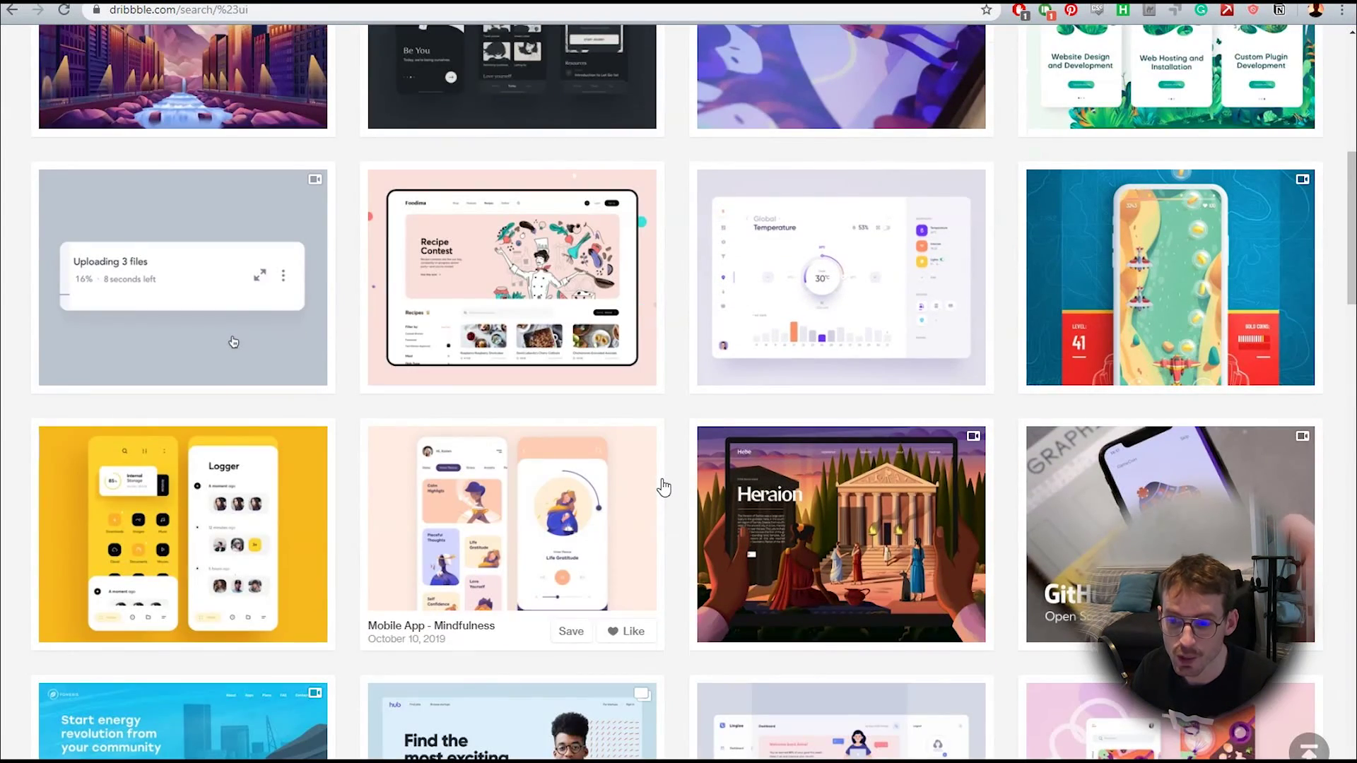
scroll(663, 487, "down", 2)
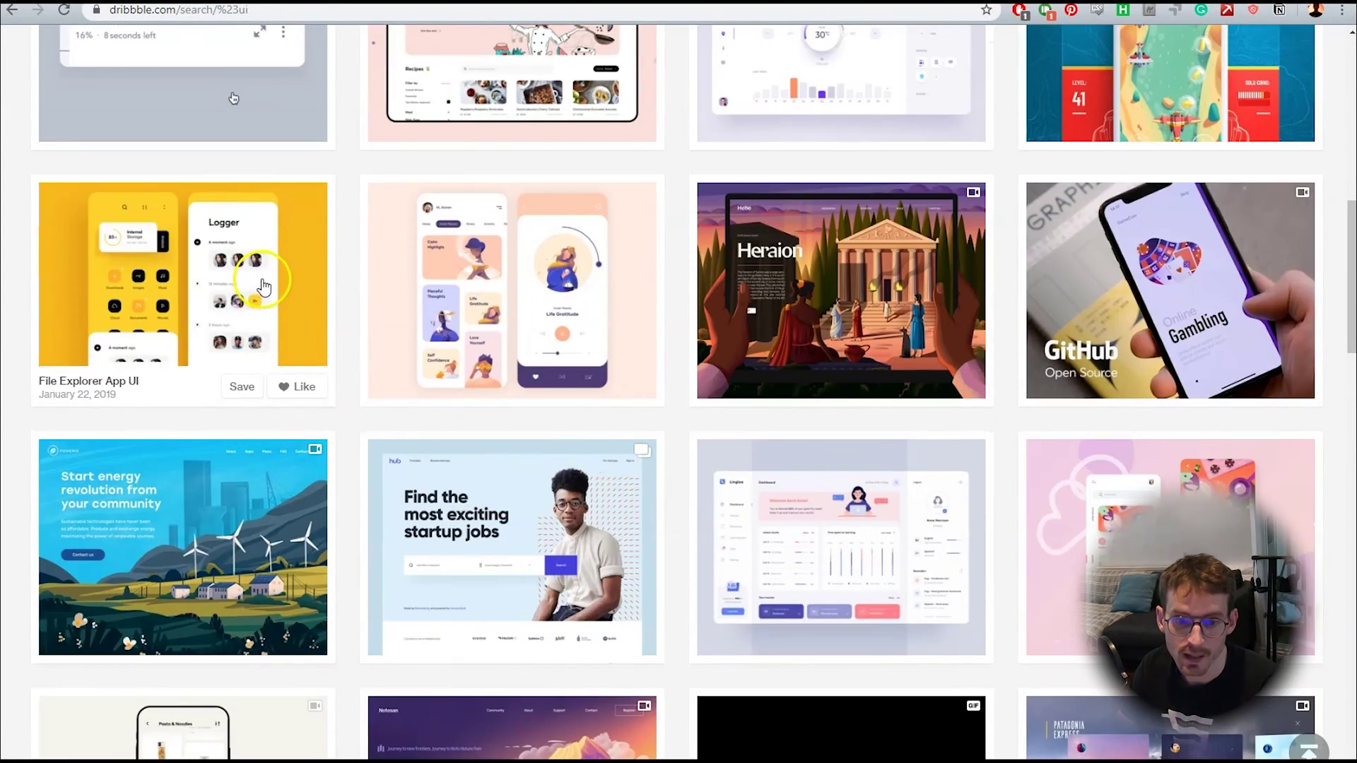
left_click(260, 279)
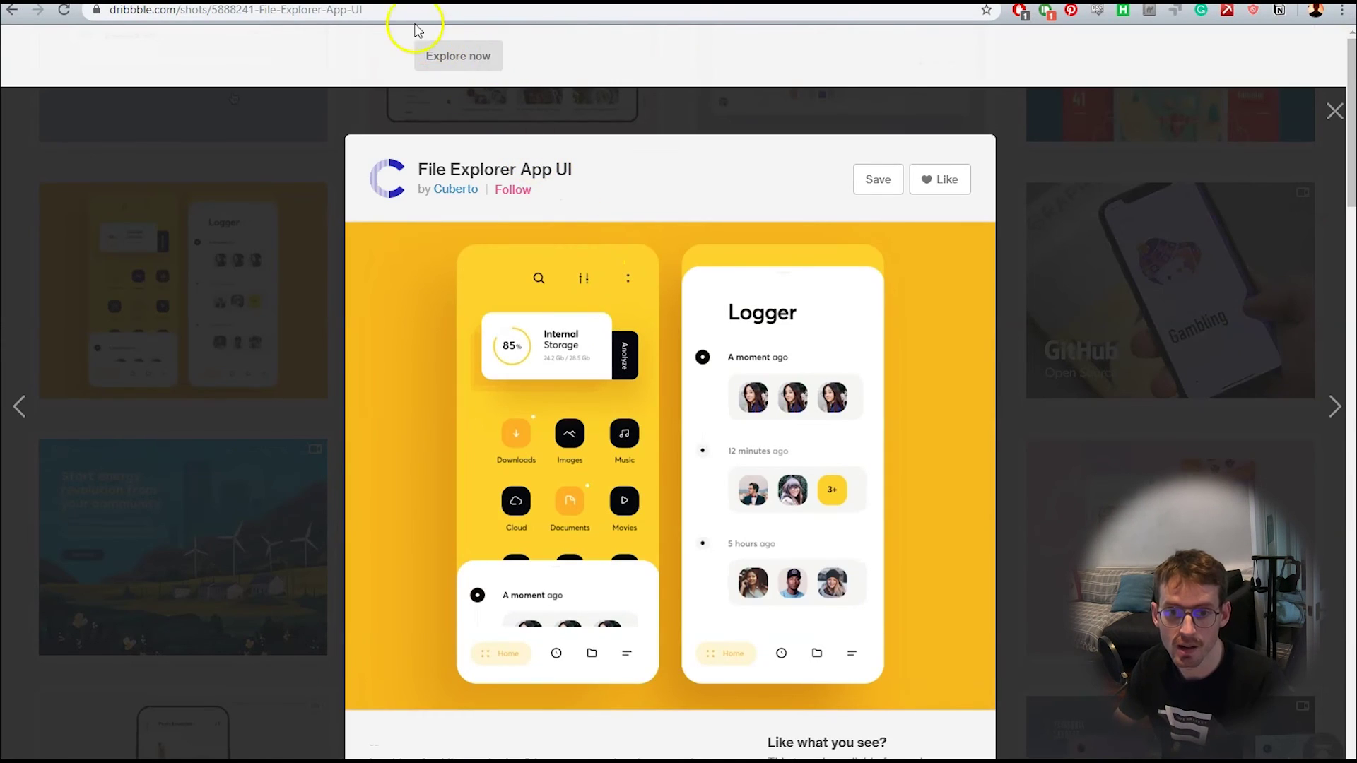
left_click(404, 16)
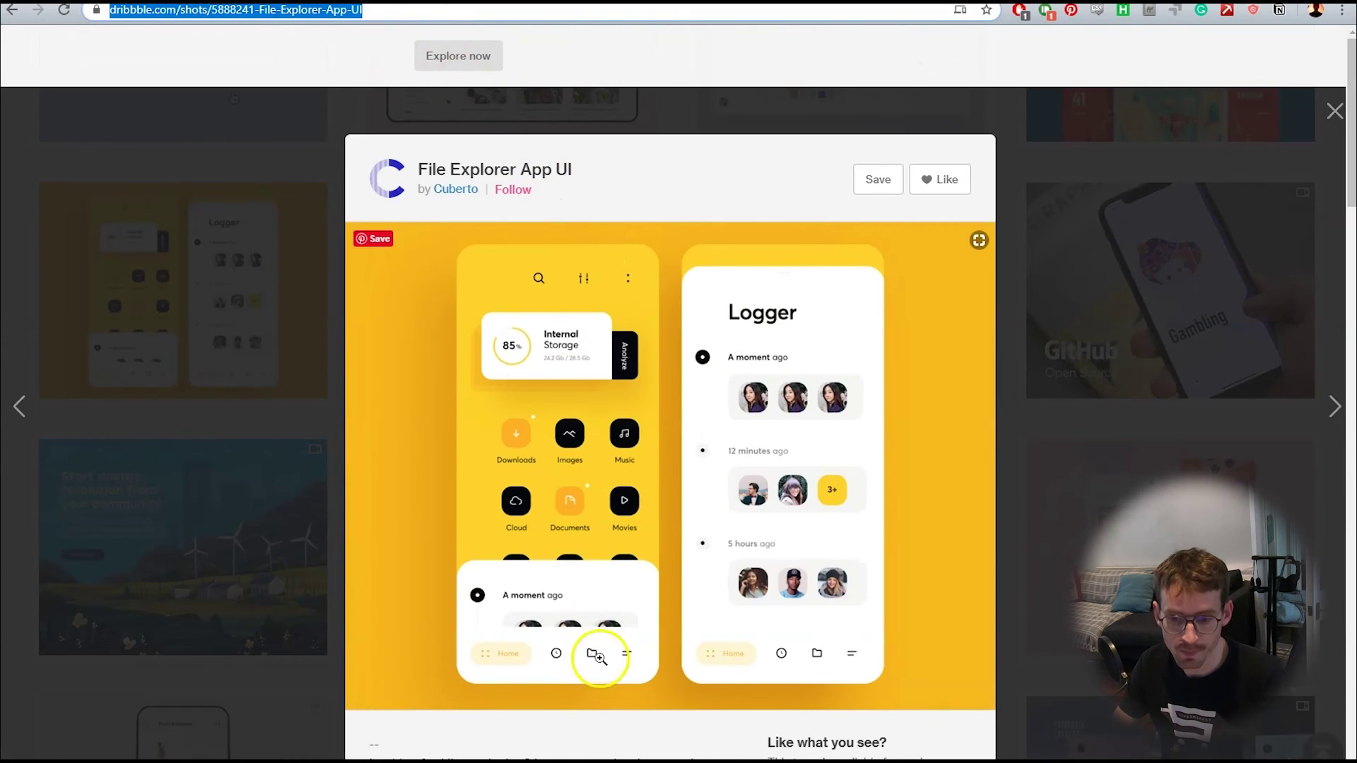
key("alt+Tab")
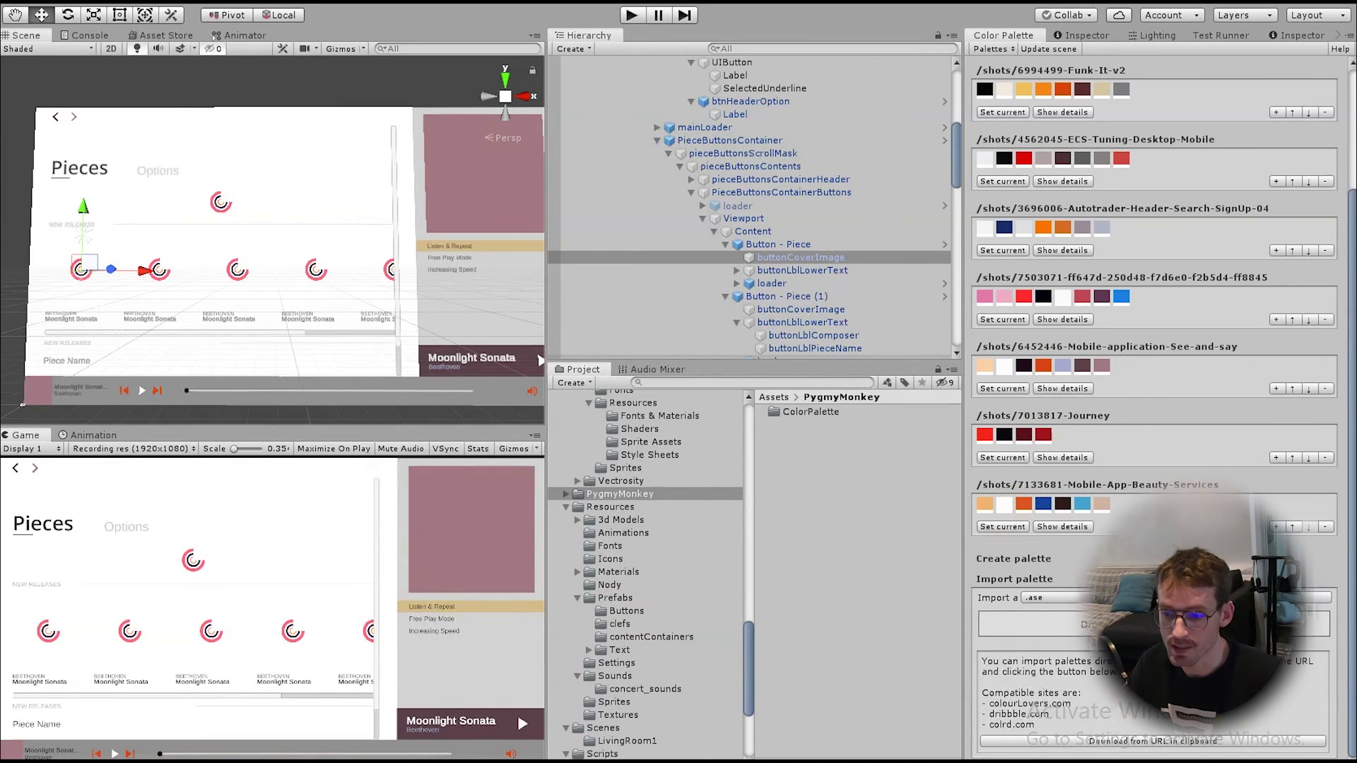
Step: Import the 5888241 File Explorer palette from the clipboard URL and make it current
left_click(1145, 742)
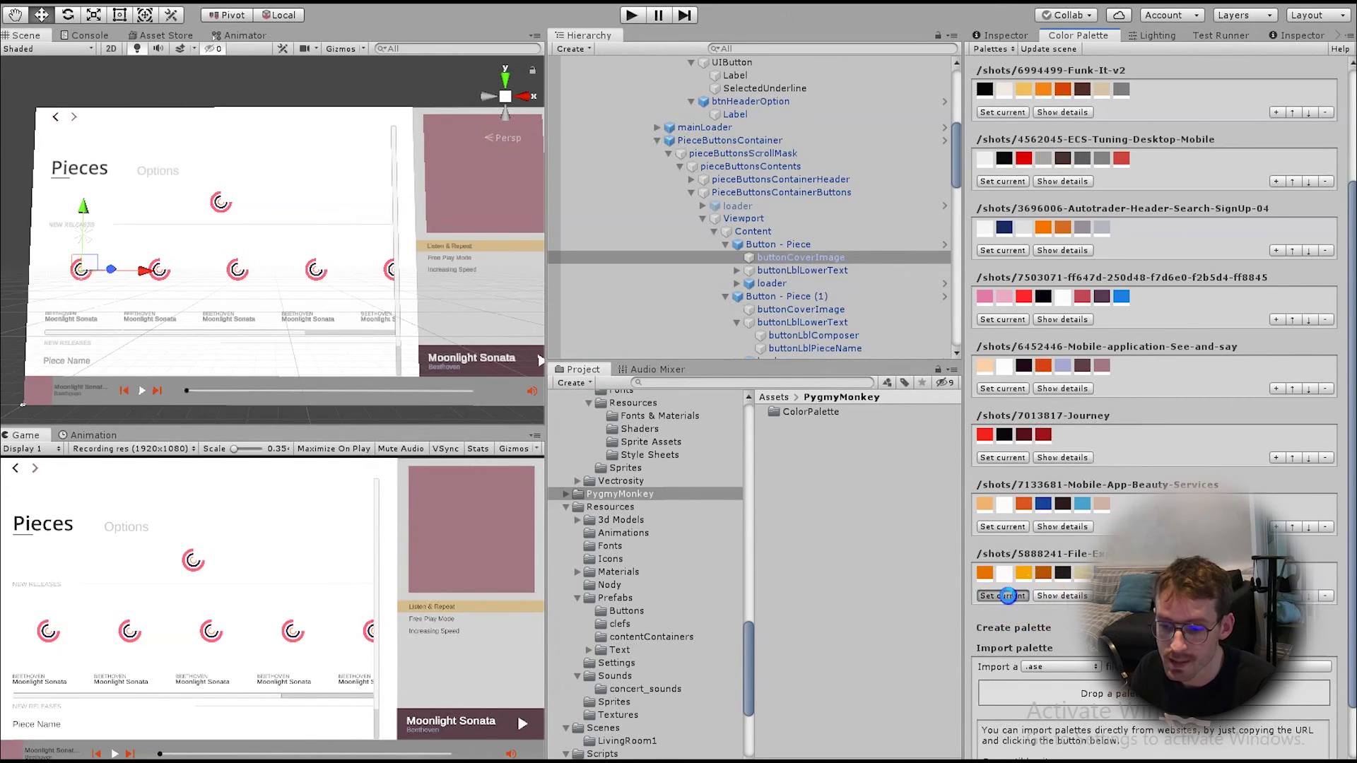
left_click(1002, 596)
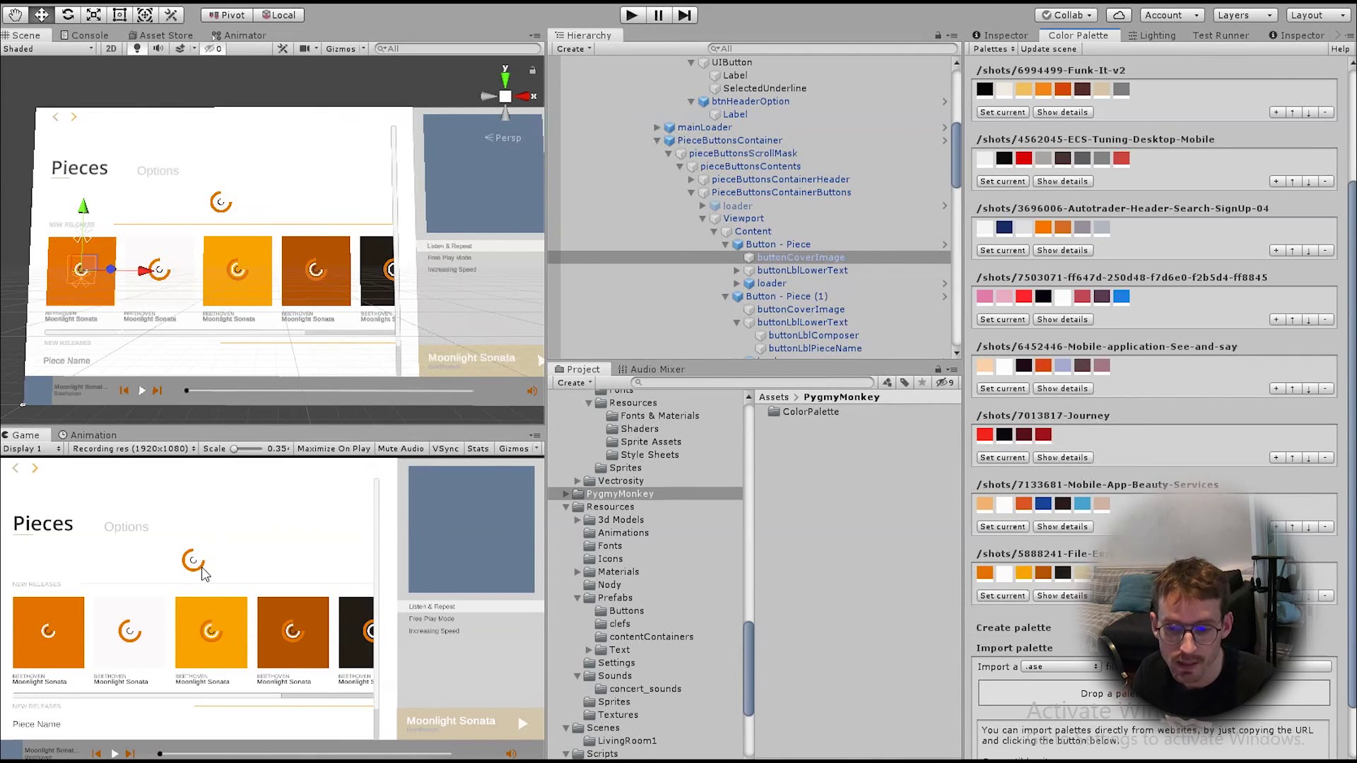
Step: Review Button - Piece's Image and Button colours, then return to the Color Palette list
left_click(778, 244)
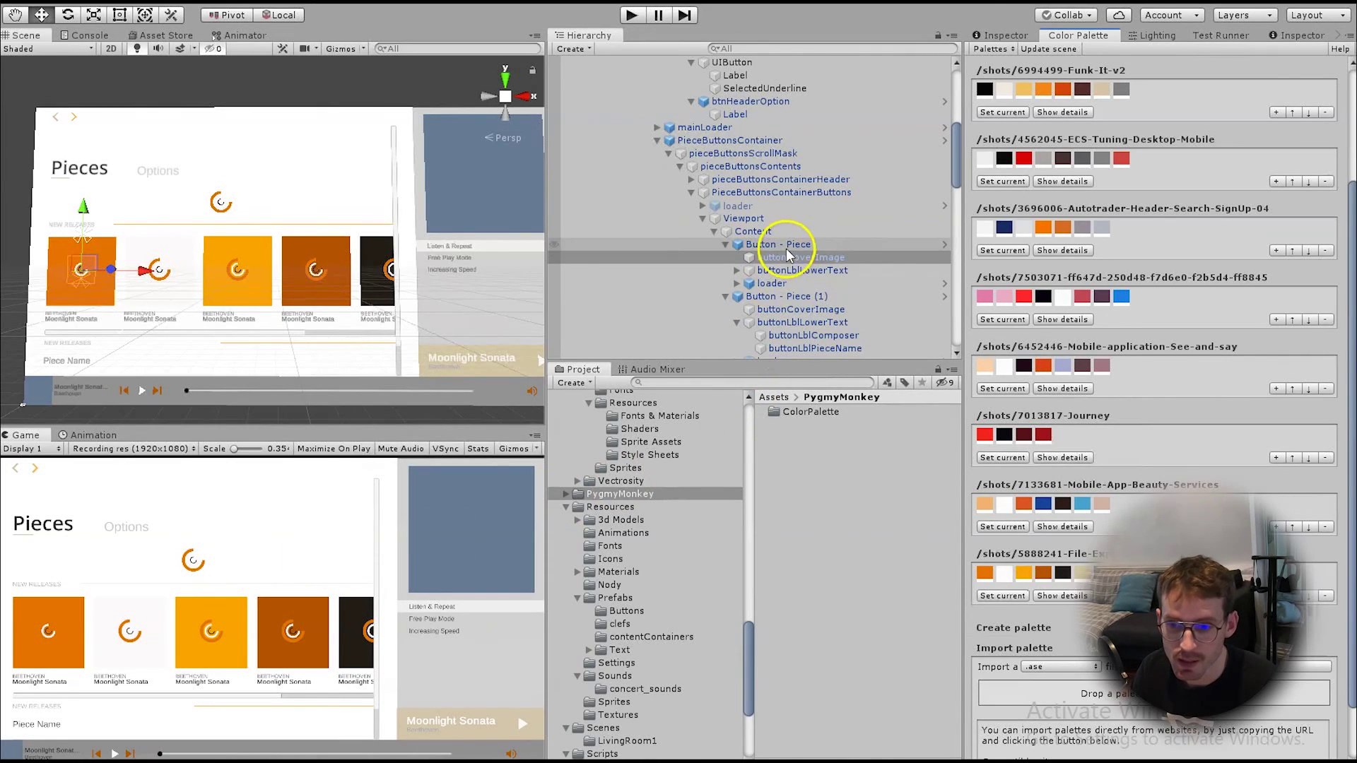
left_click(1007, 34)
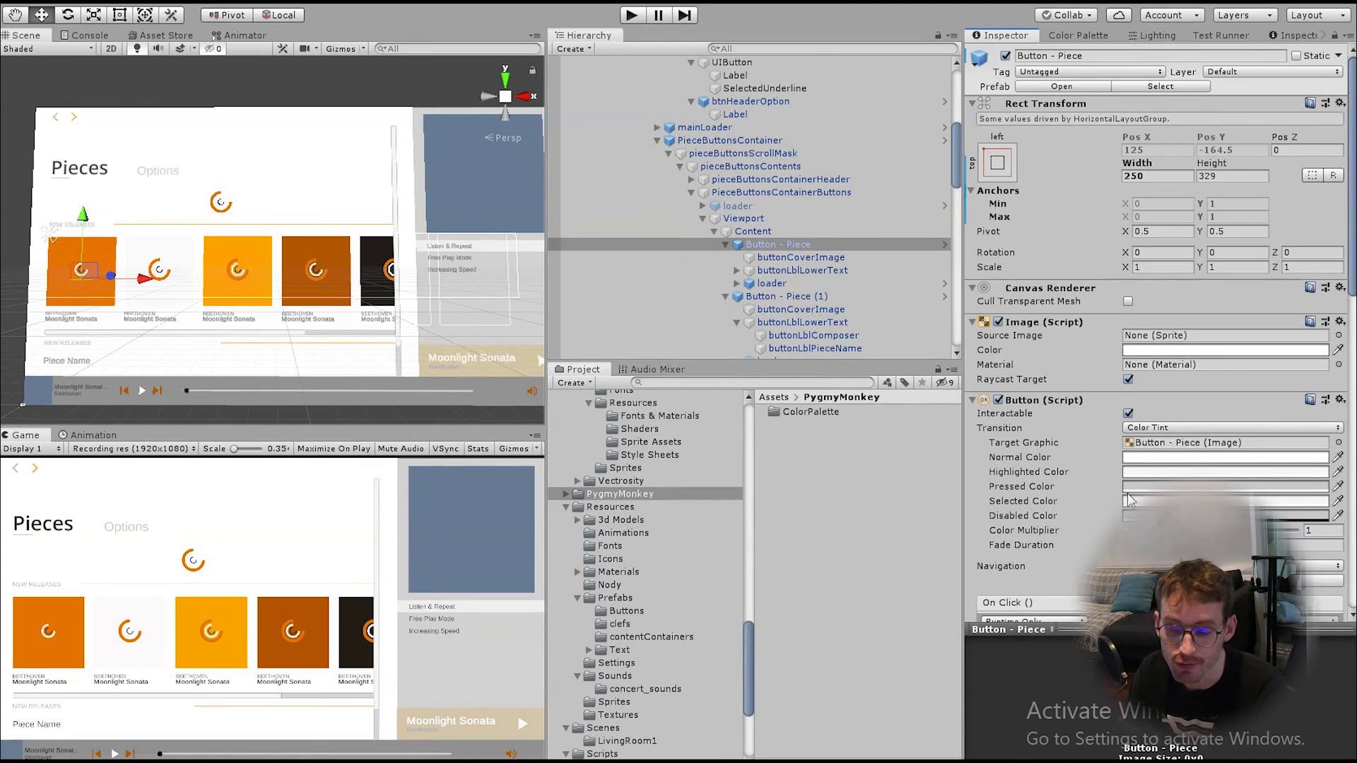
left_click(1078, 36)
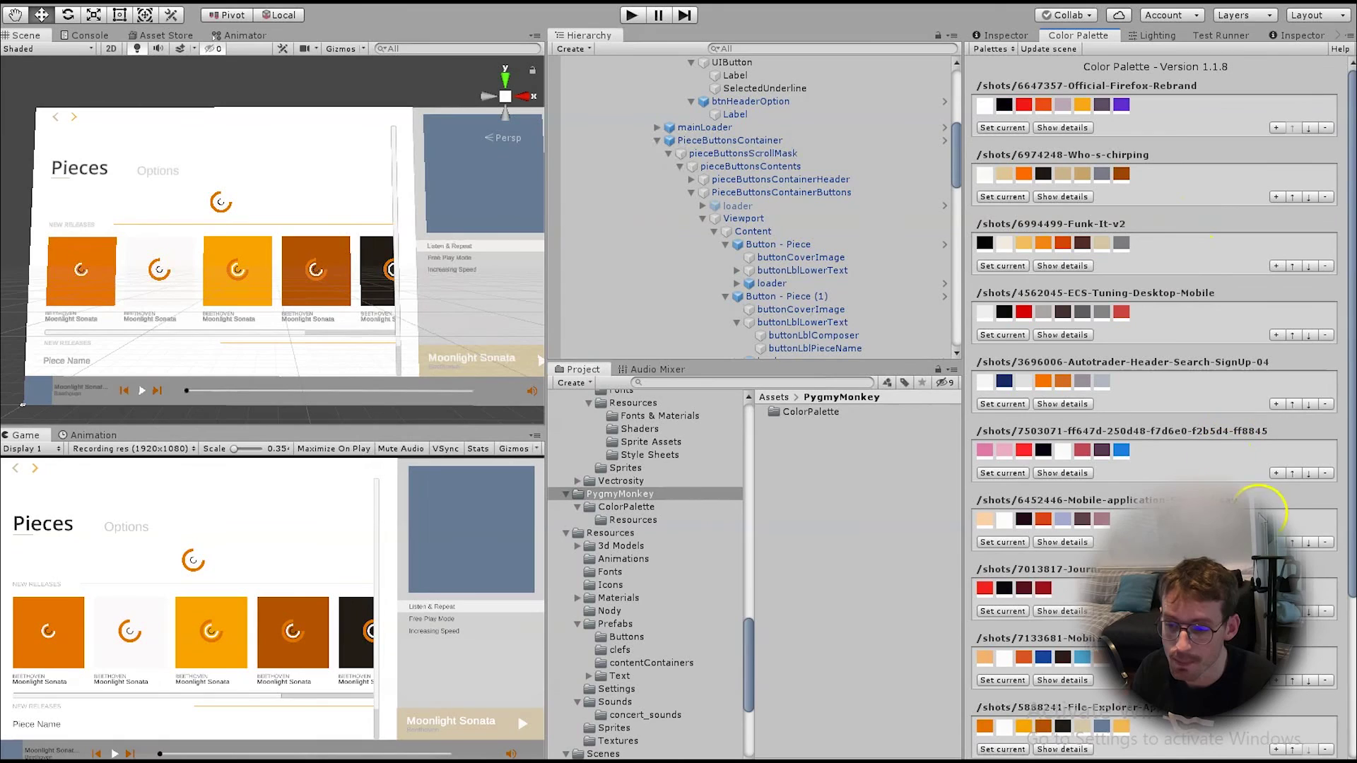
double_click(805, 413)
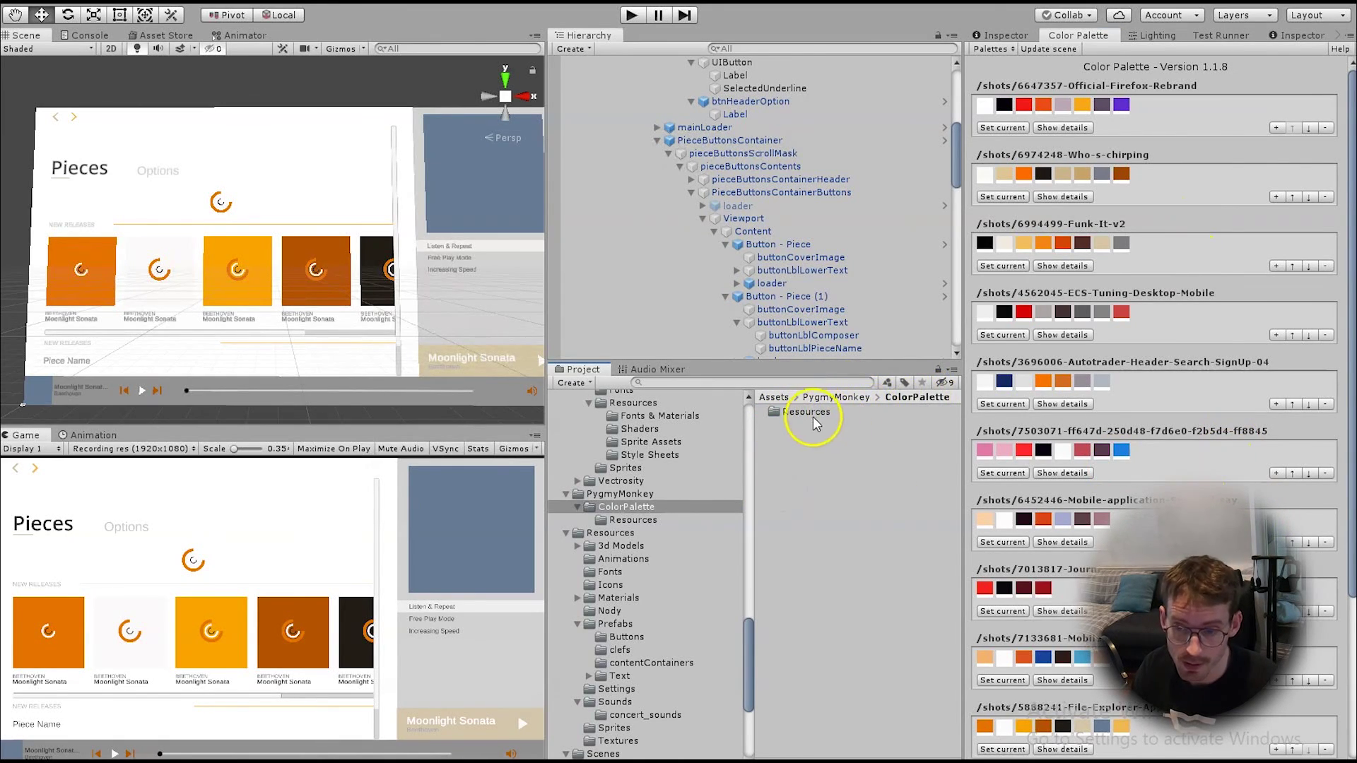
double_click(812, 414)
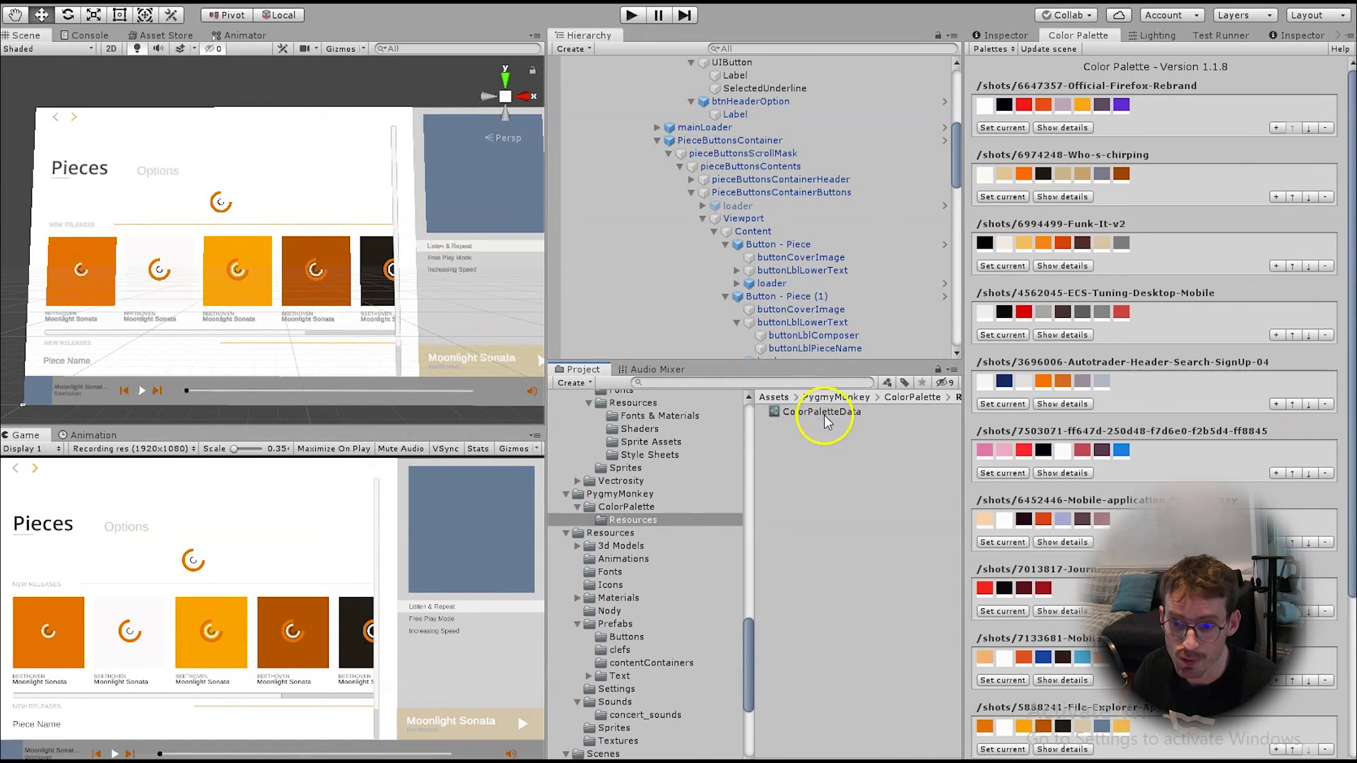
left_click(818, 414)
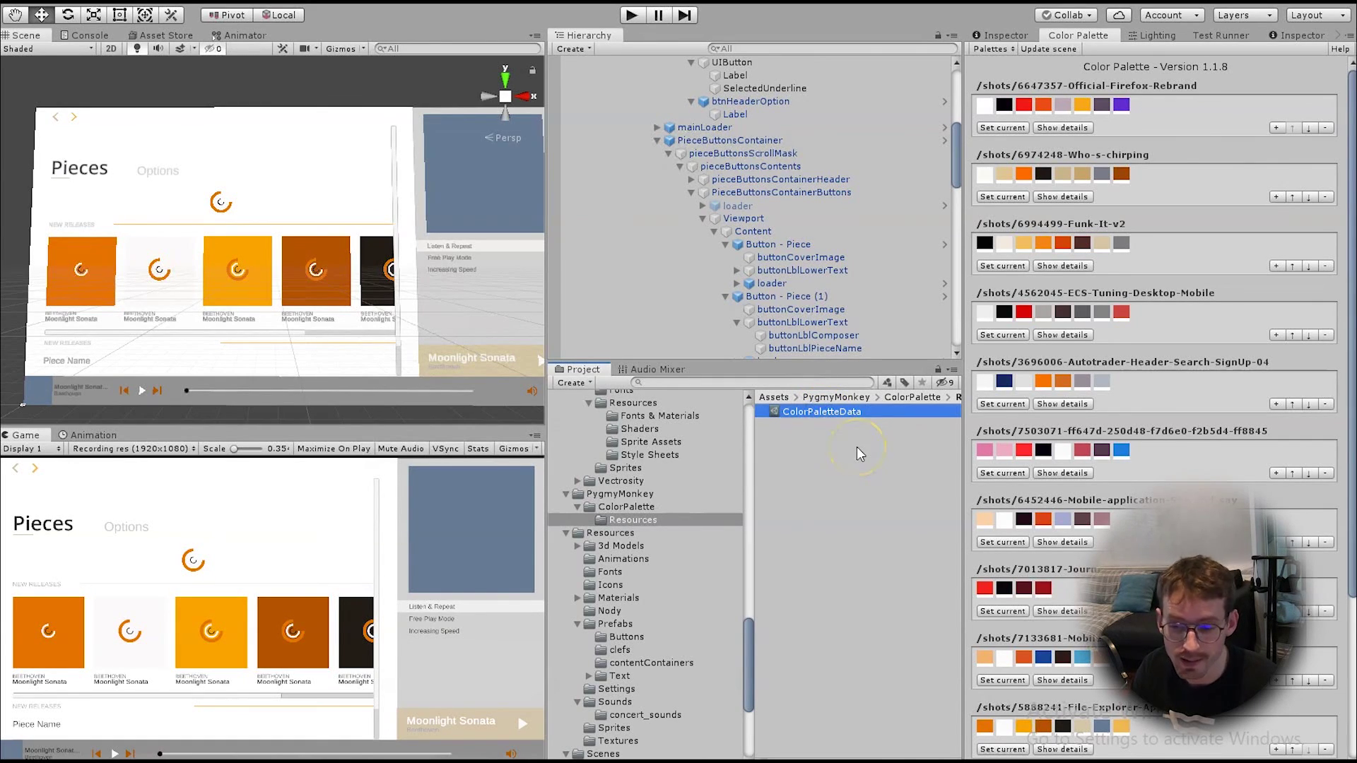
left_click(836, 397)
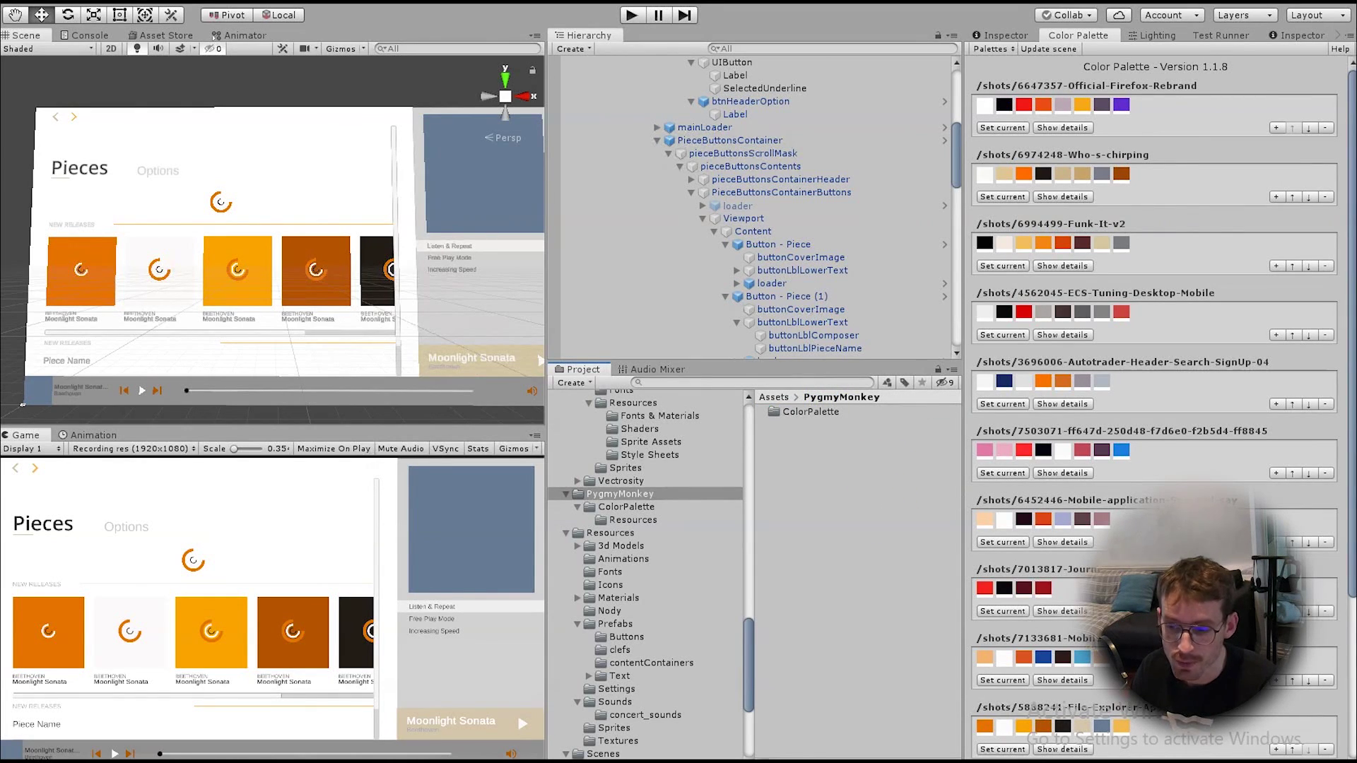